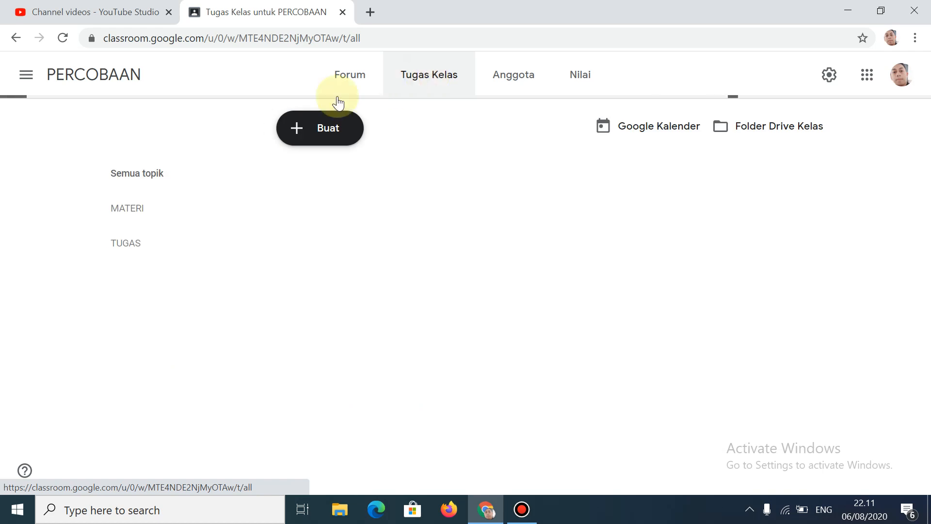
click(324, 138)
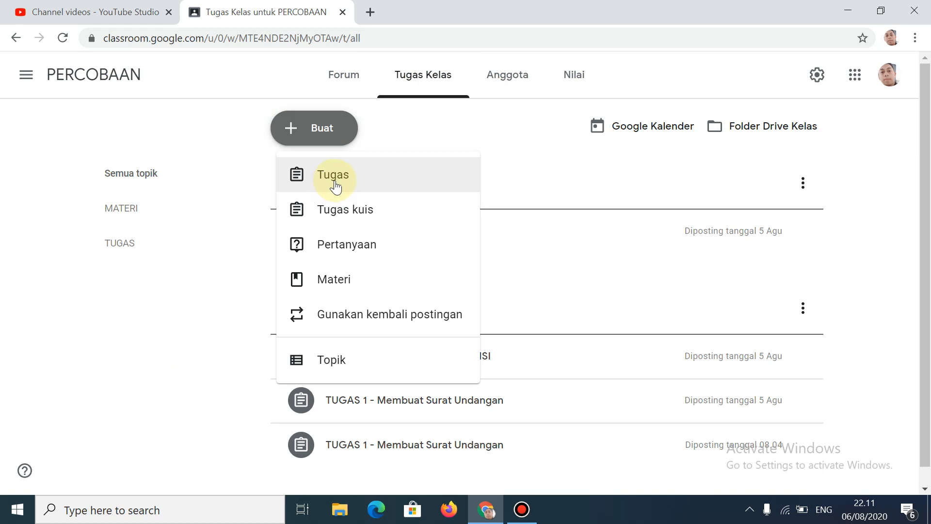
click(439, 165)
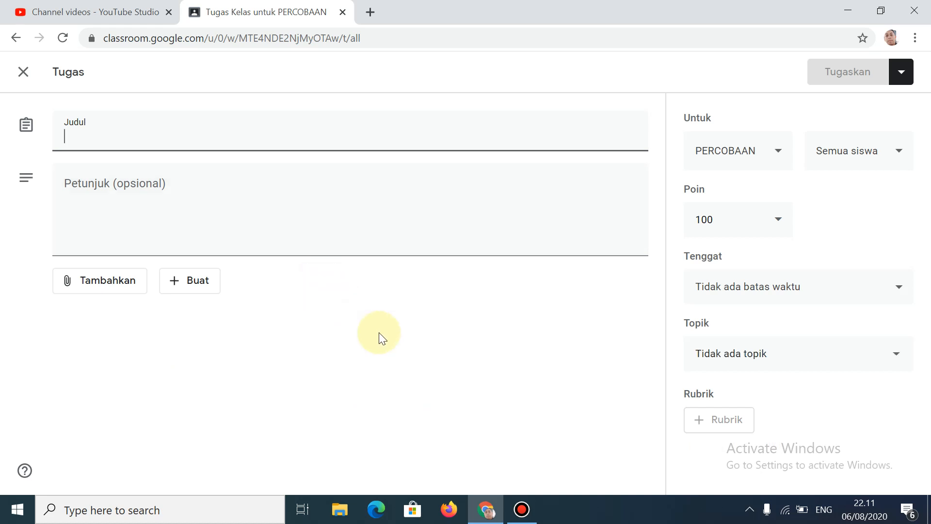
click(23, 72)
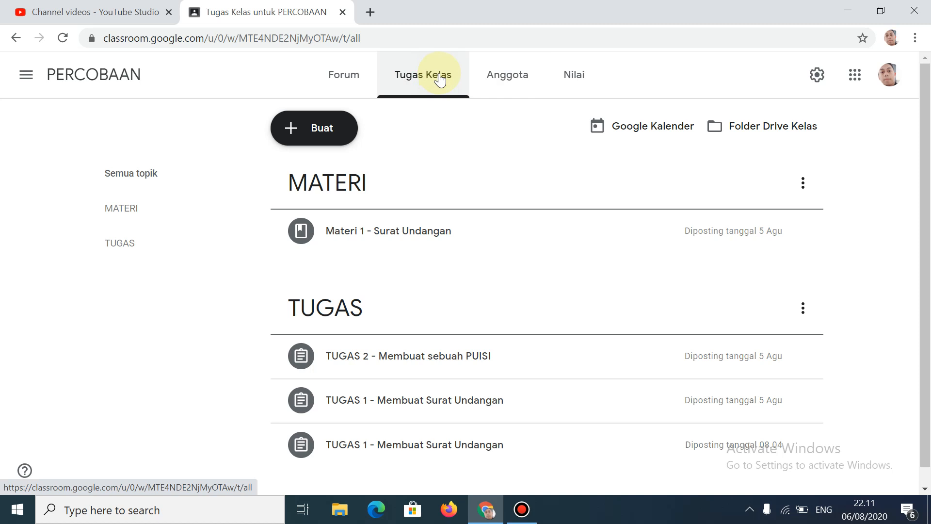
Create a new quiz assignment (Tugas kuis) titled "TUGAS 3 - Surat undangan"
click(314, 137)
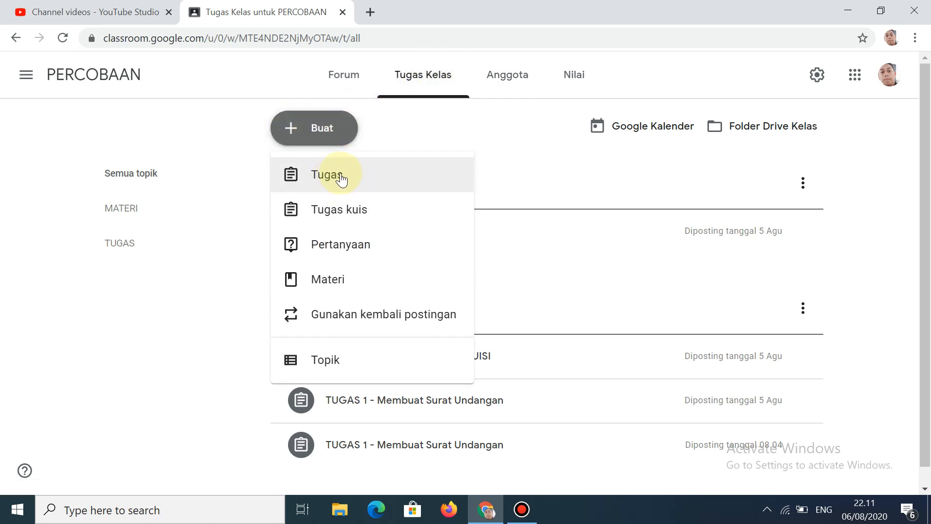
click(361, 221)
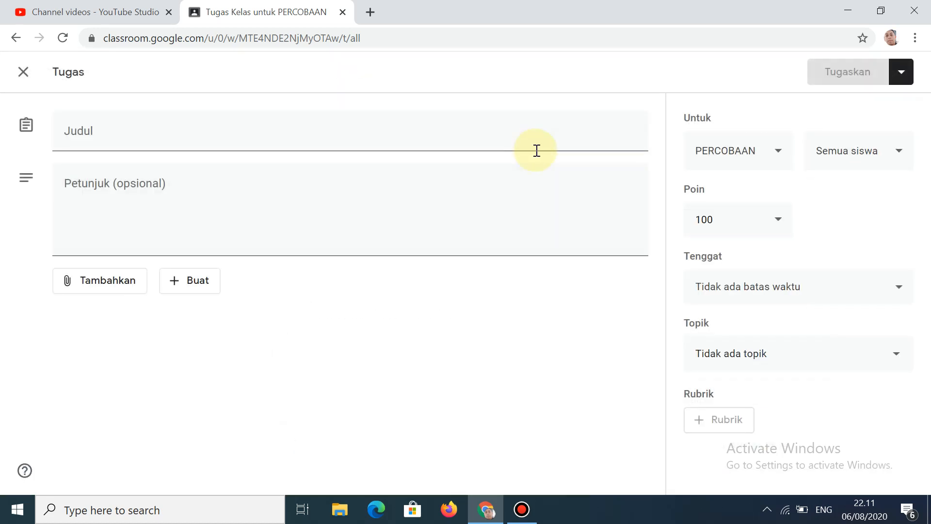
click(293, 138)
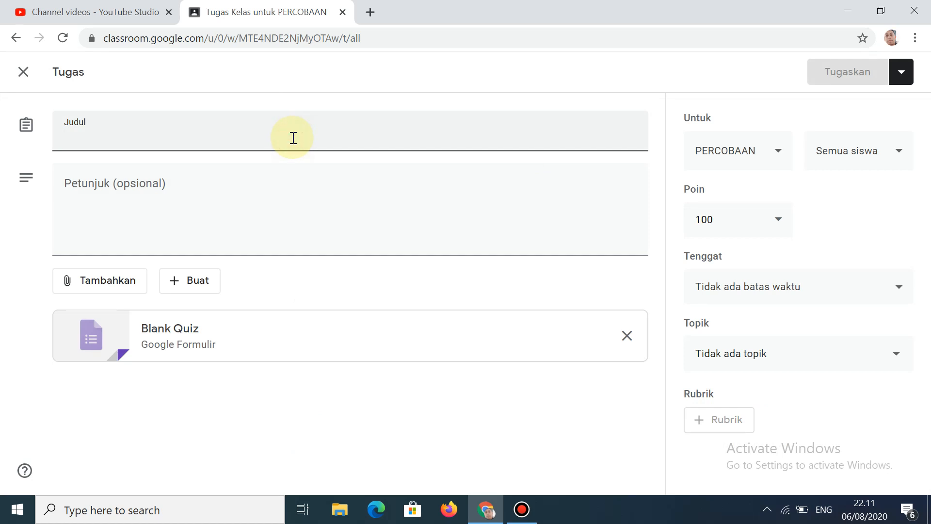
text(TUGAS 3 -)
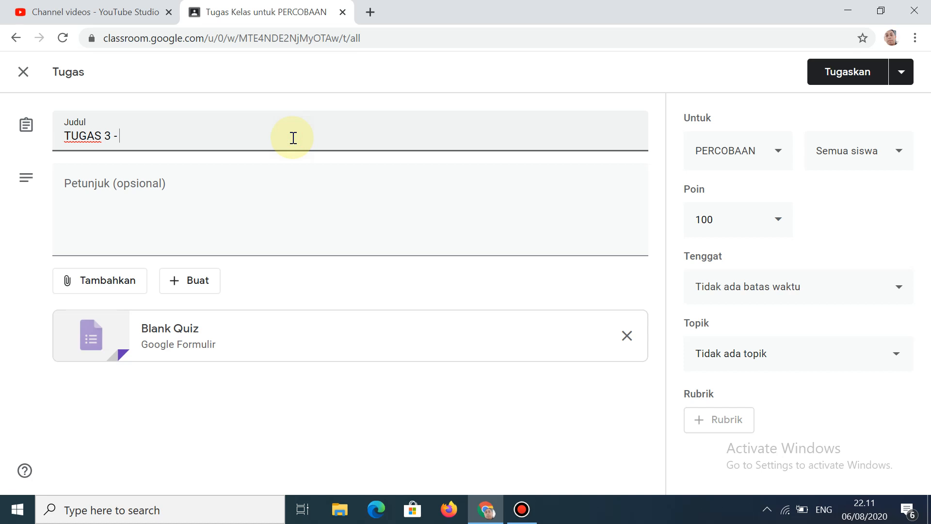
text( Surat undangan)
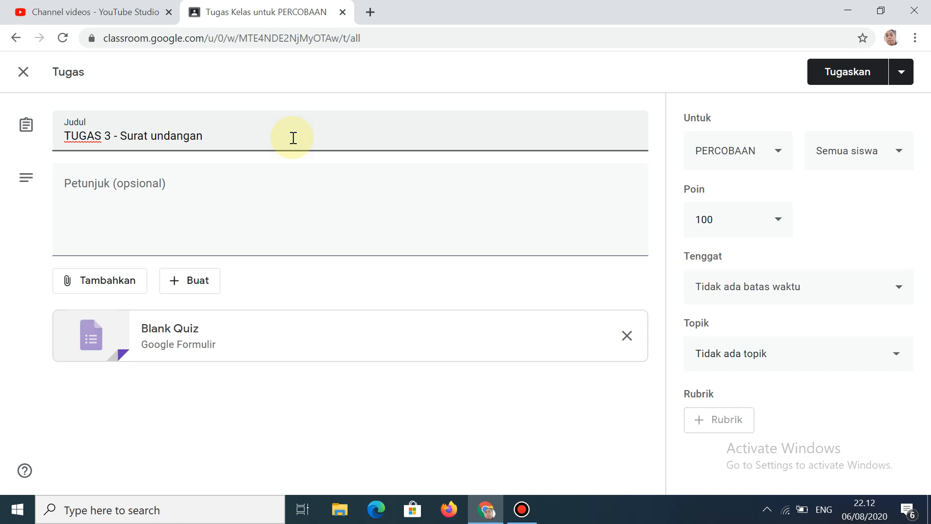
Enter the assignment instructions "Silahkan kalian jawab yang ada di google Form dibawah ini:"
click(282, 202)
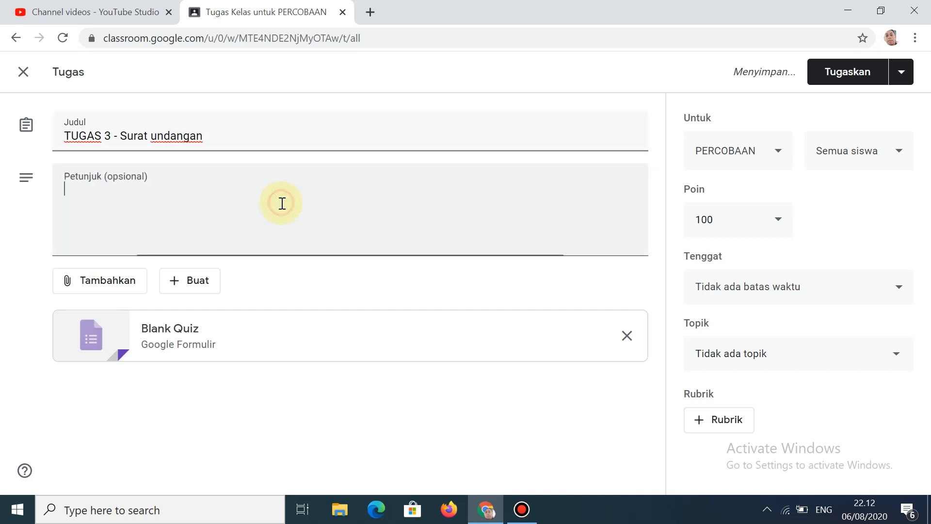
text(Sil)
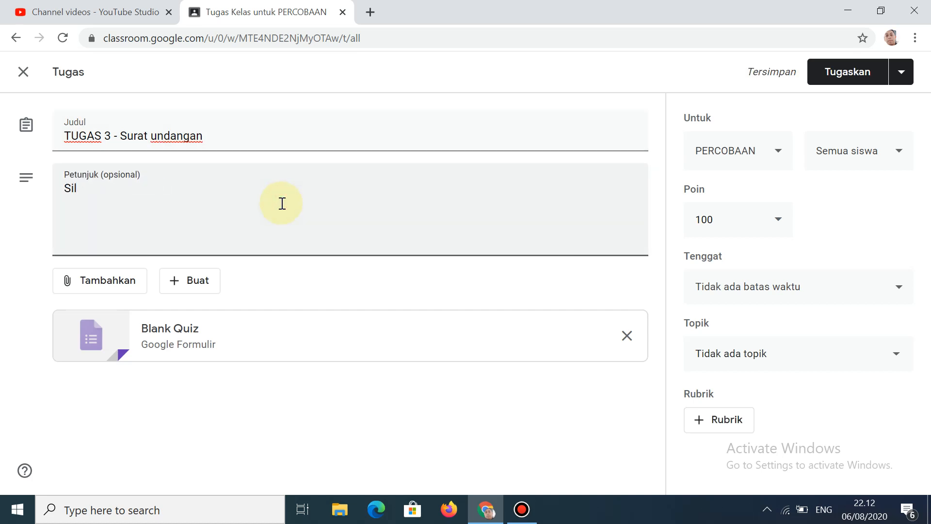
text(ahkan k)
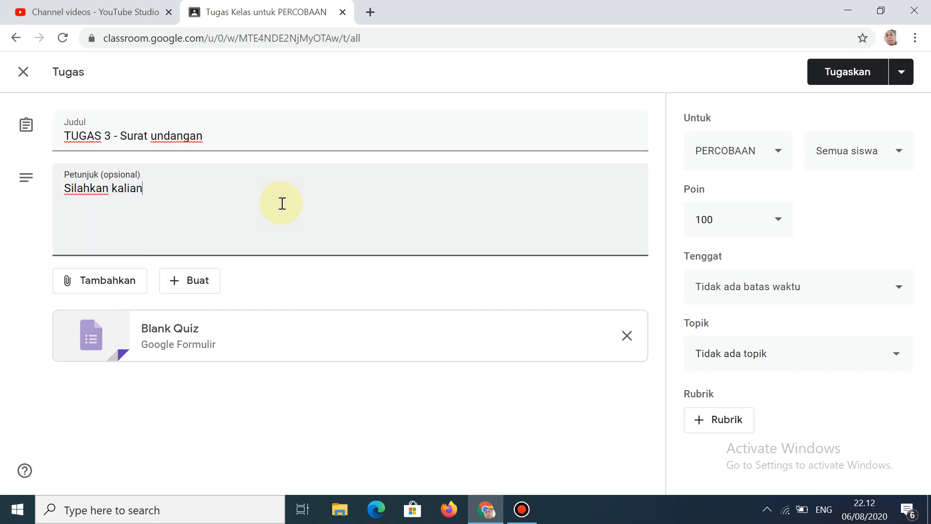
text(alian jawab yang ada di google Form d)
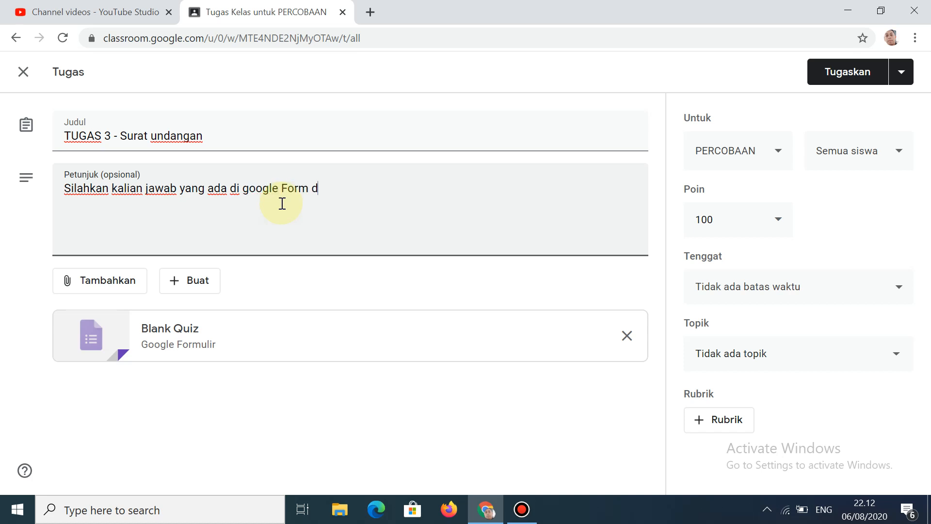
text(ibawah ini:)
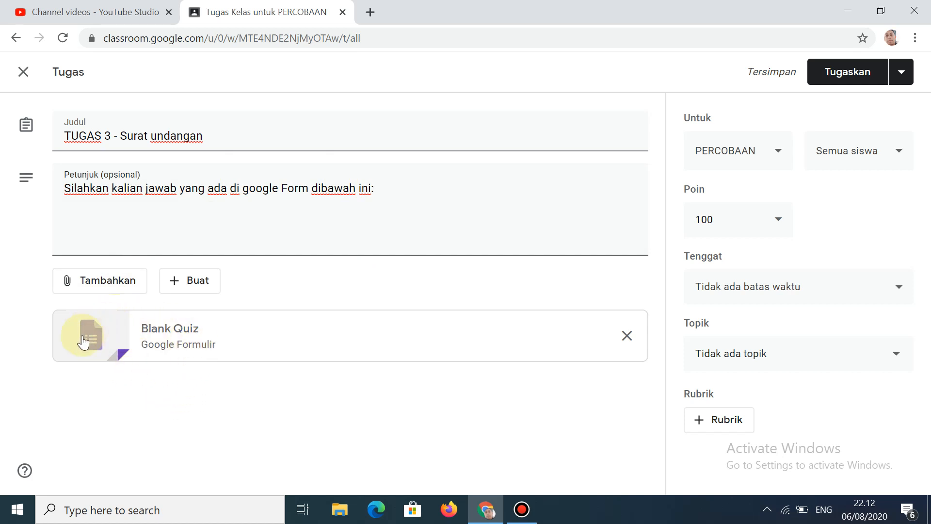
Open the attached Blank Quiz form and rename its file to "Tugas 3 - Surat Undangan"
click(177, 331)
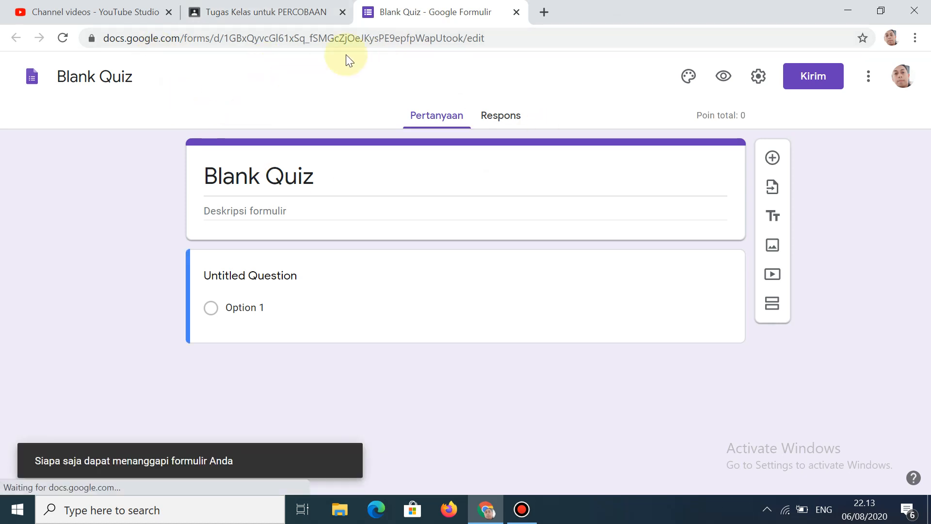
click(134, 76)
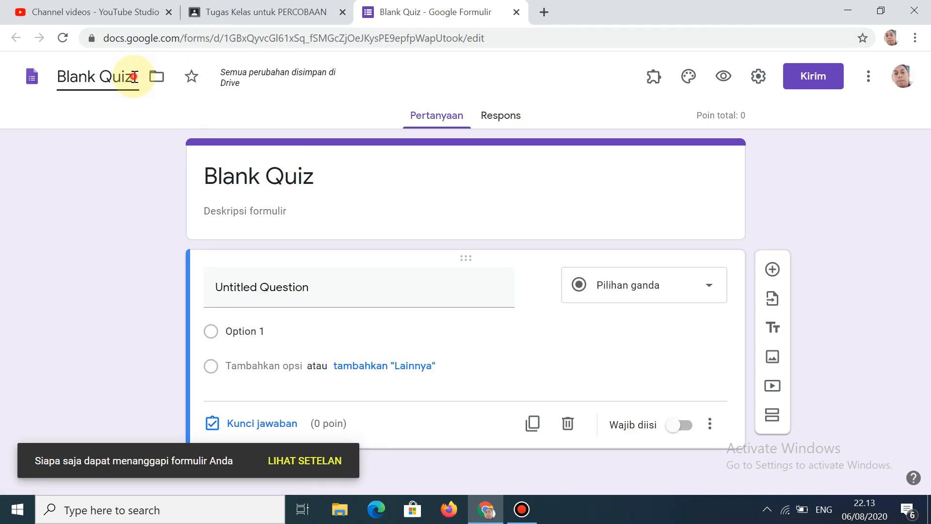
drag(132, 77, 58, 72)
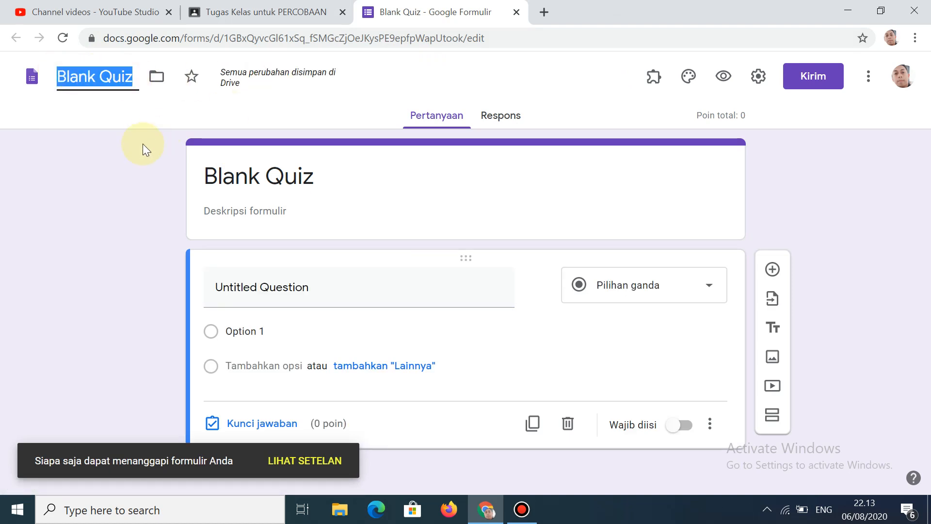
text(T)
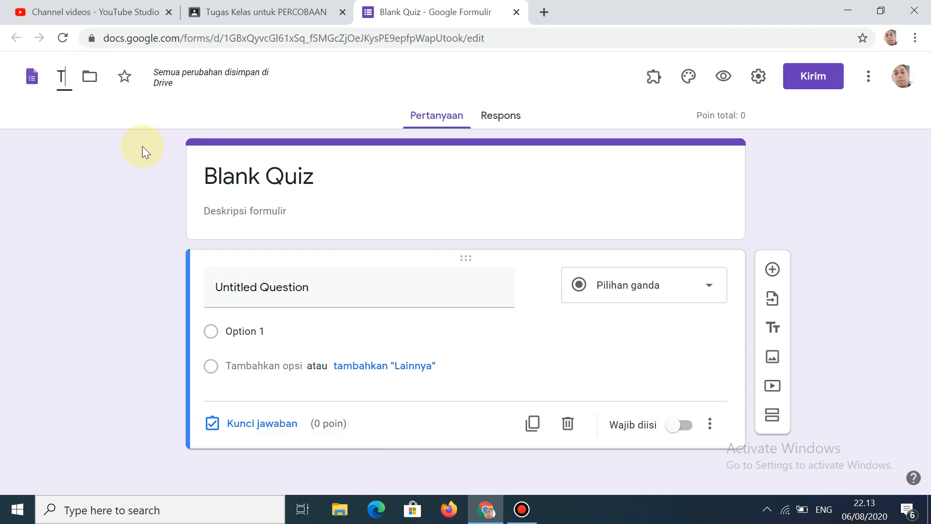
text(ugas 3 -)
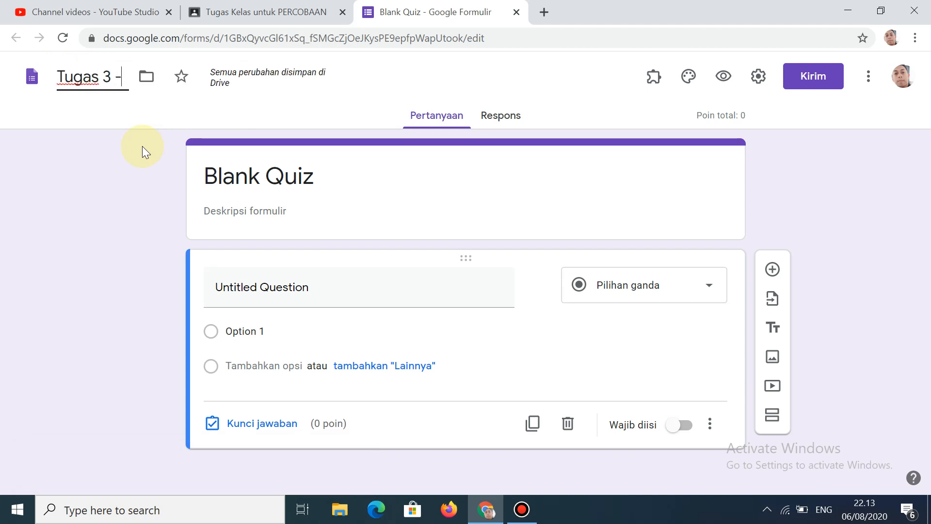
text( Surat Undangan)
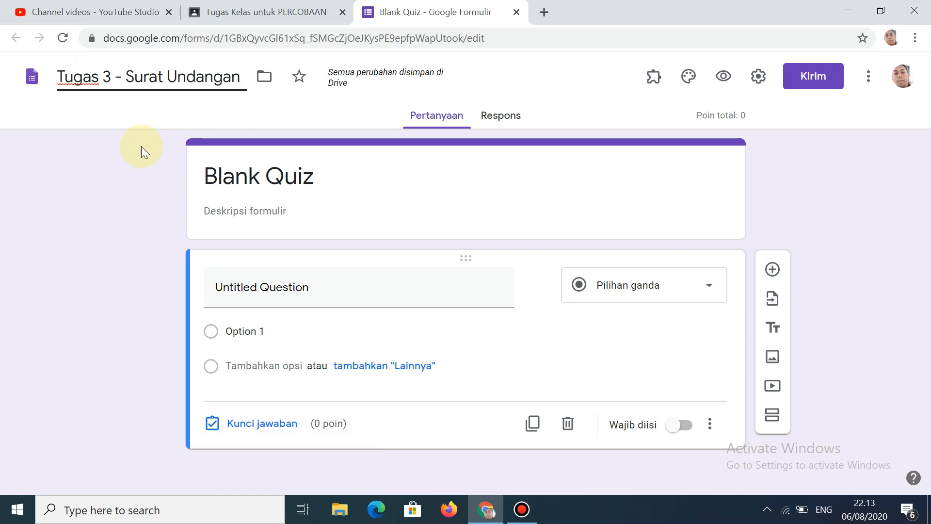
click(112, 155)
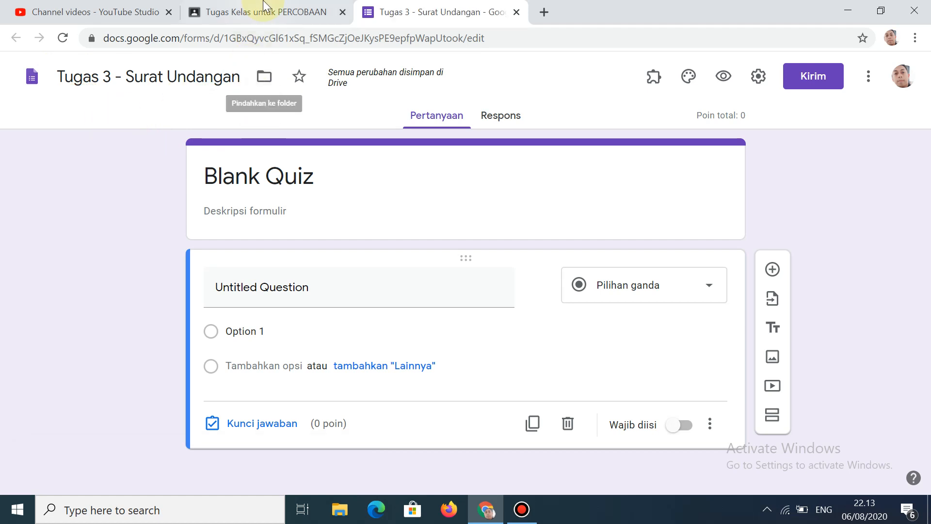
Check the assignment title in Classroom and replace the form's heading with "Tugas 3 - Surat Undangan"
click(252, 11)
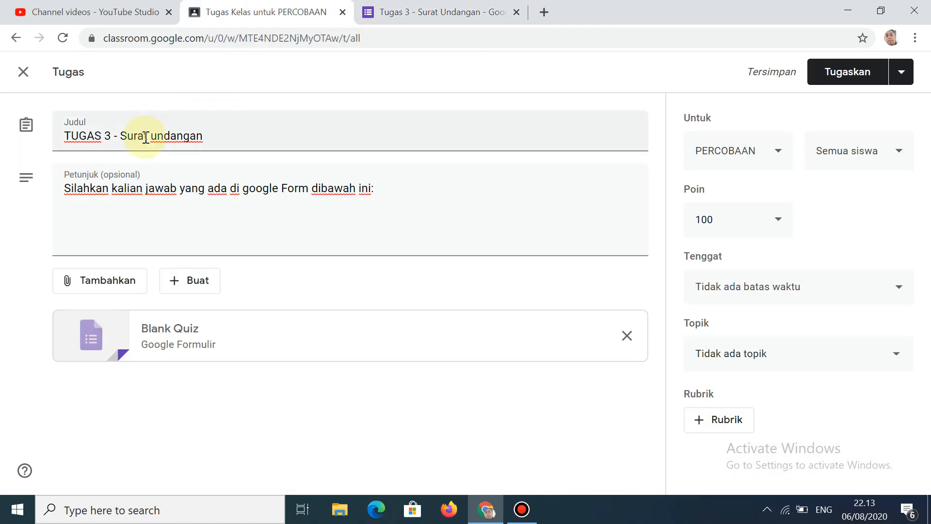
click(460, 10)
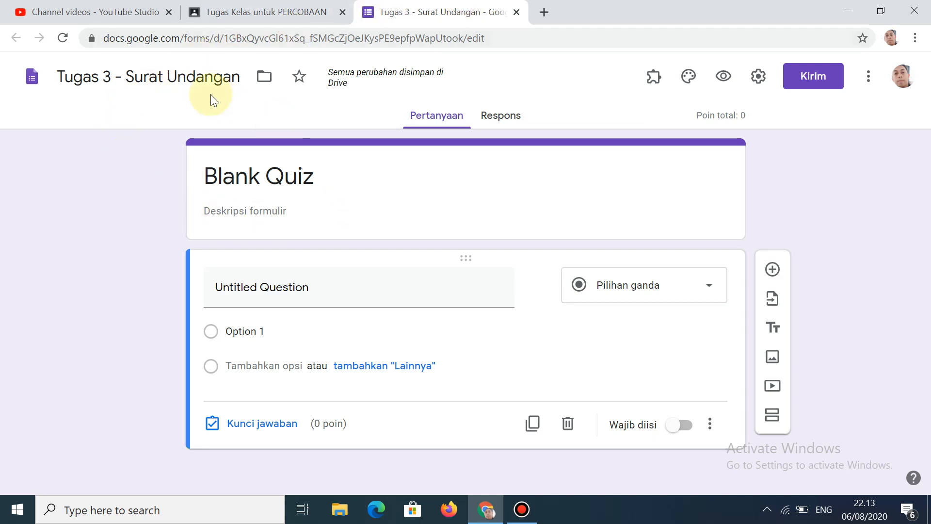
click(340, 179)
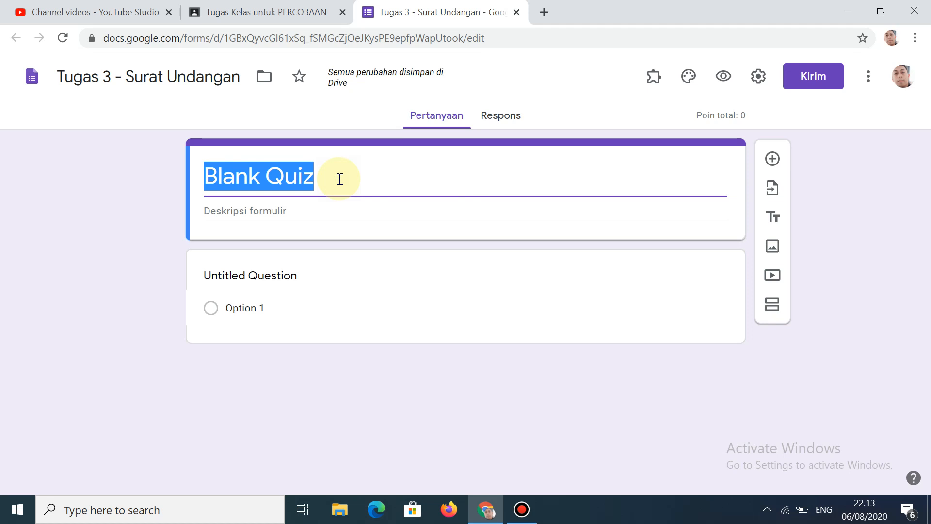
text(Tugas )
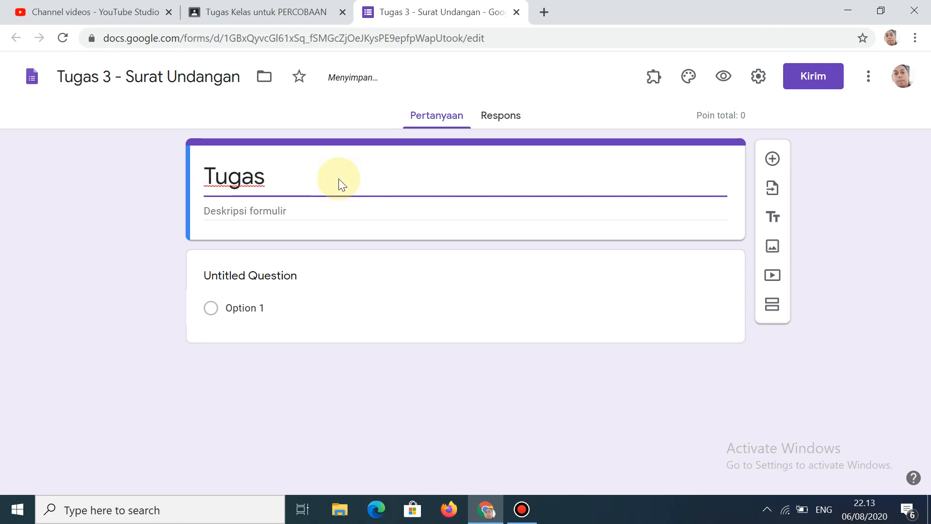
text(3 -)
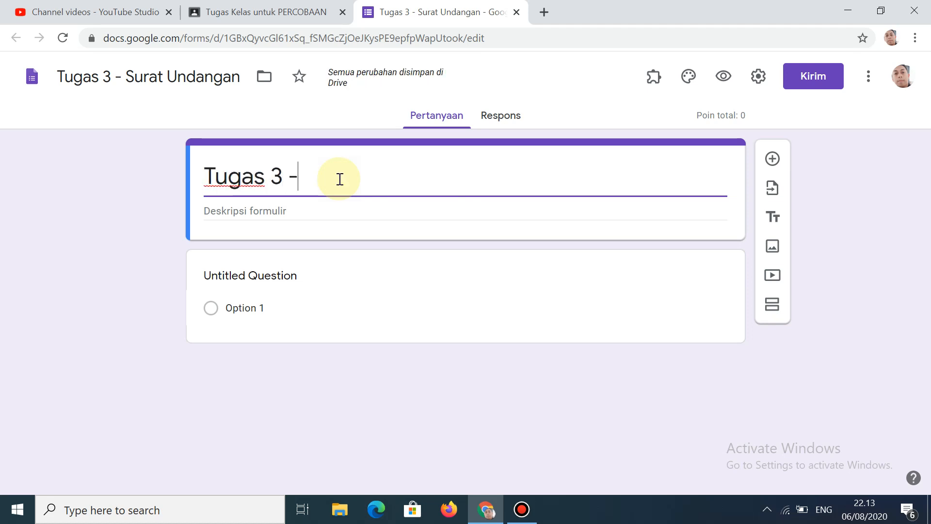
text( Surat )
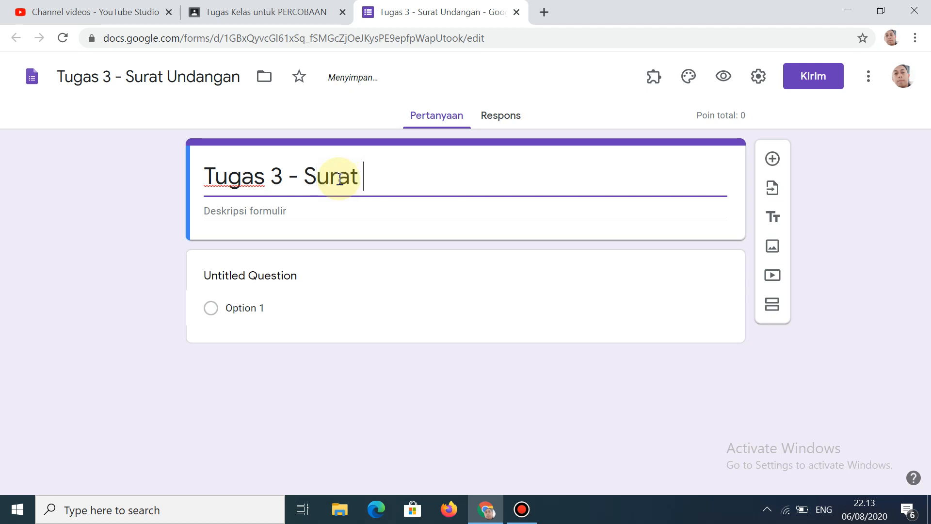
text(Undangan)
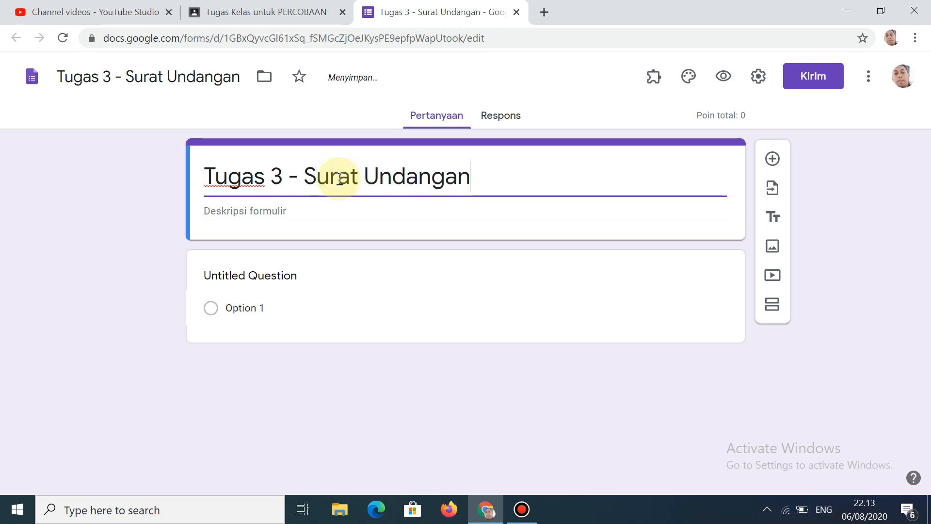
click(130, 238)
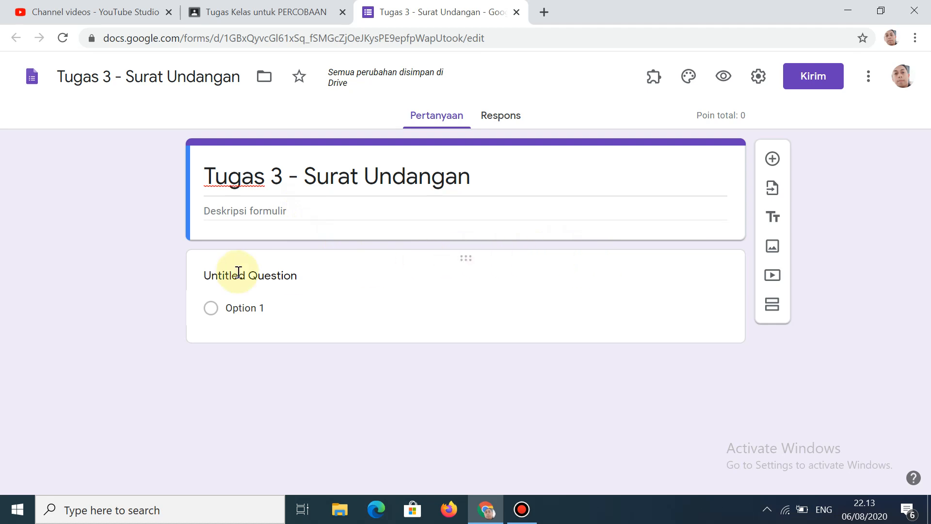
Turn the untitled question into a required short-answer (Jawaban singkat) question named "Nama Siswa"
click(308, 276)
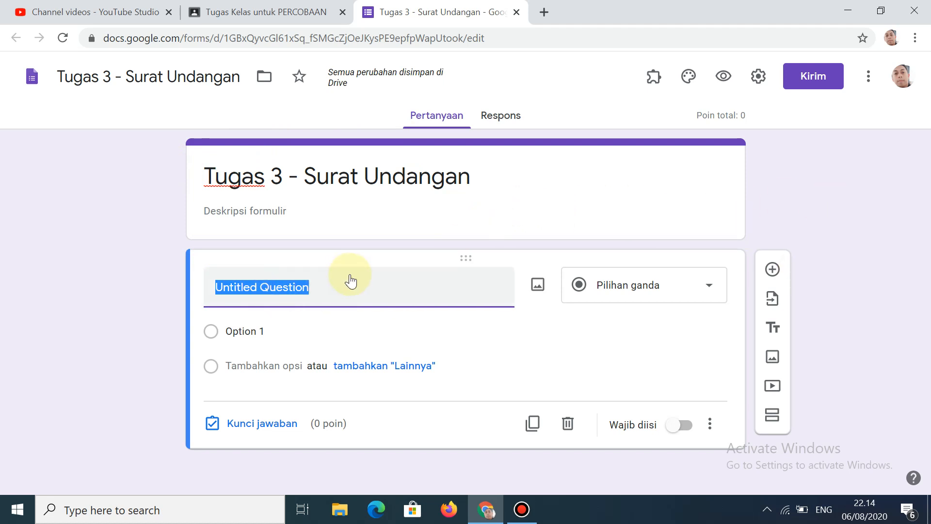
text(Nama )
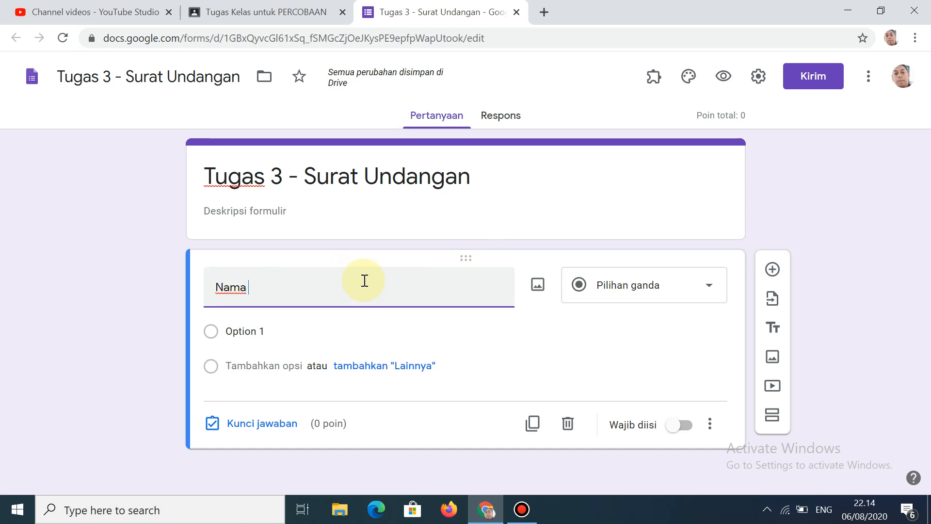
text(Siswa)
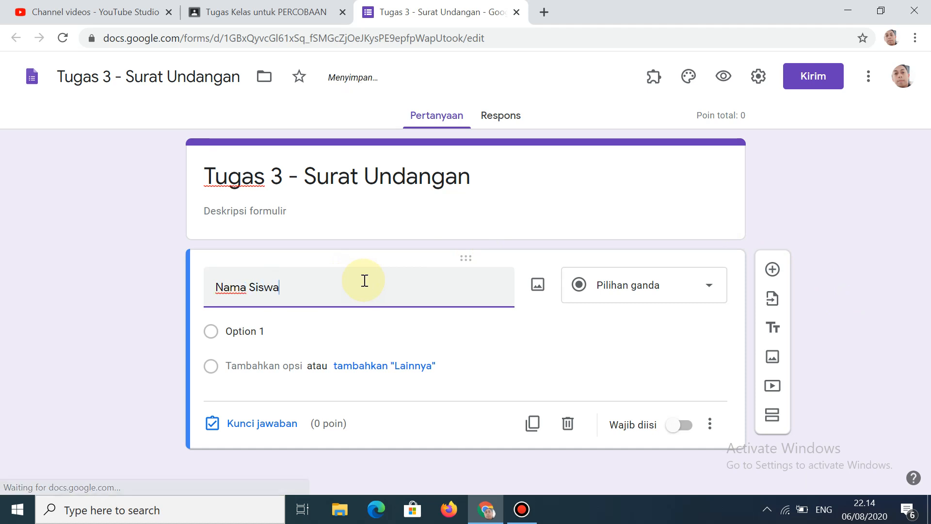
click(672, 292)
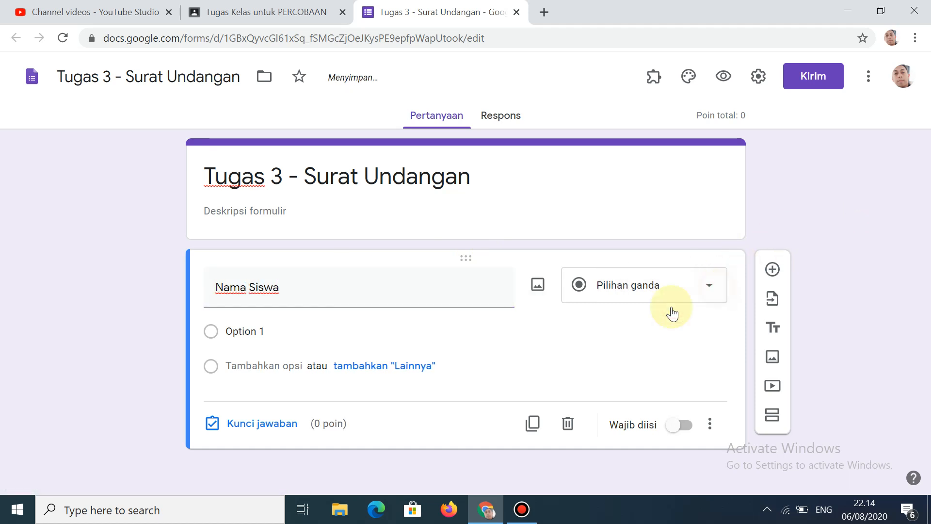
click(656, 99)
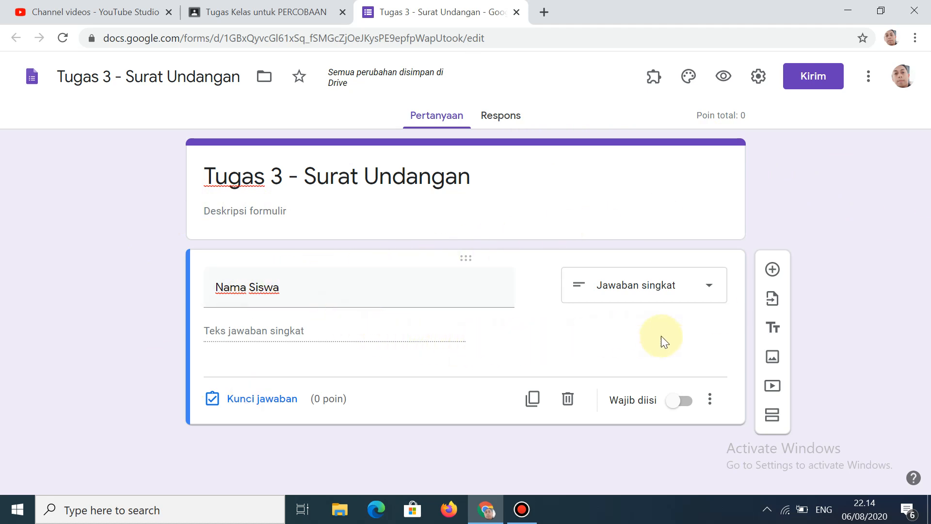
click(689, 401)
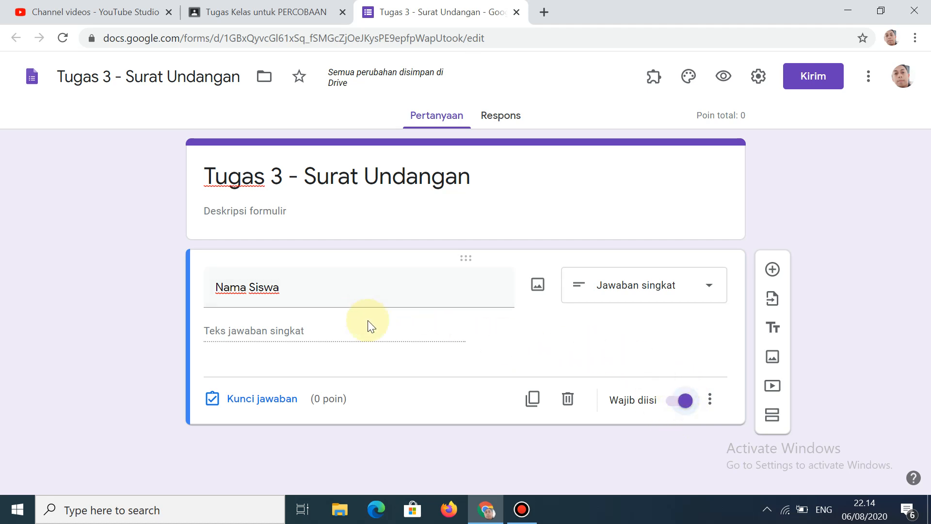
Add a question below "Nama Siswa", glance at the assignment in Classroom, and title the new question "Kelas"
click(773, 270)
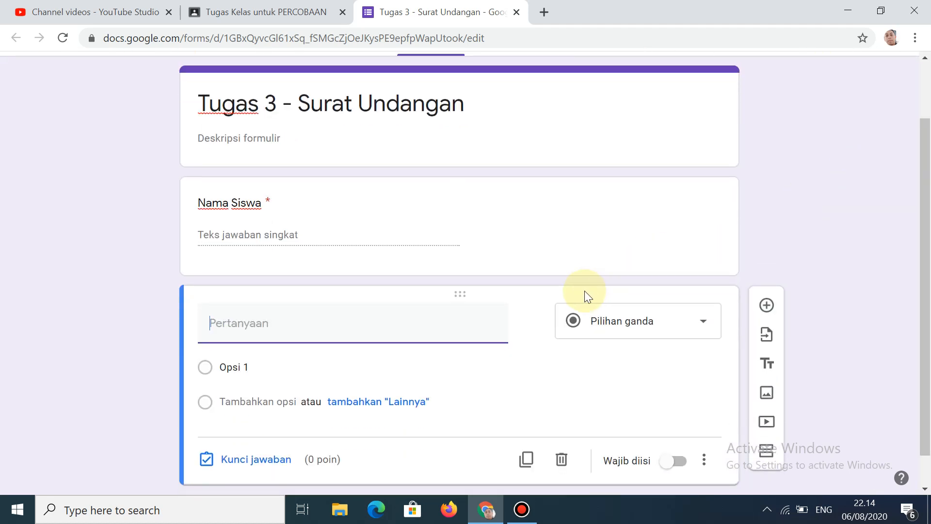
click(288, 14)
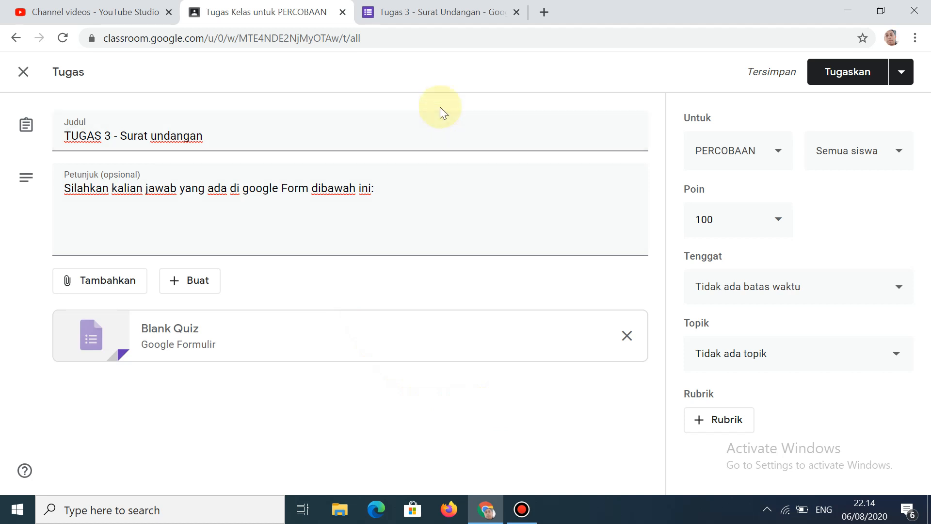
click(423, 19)
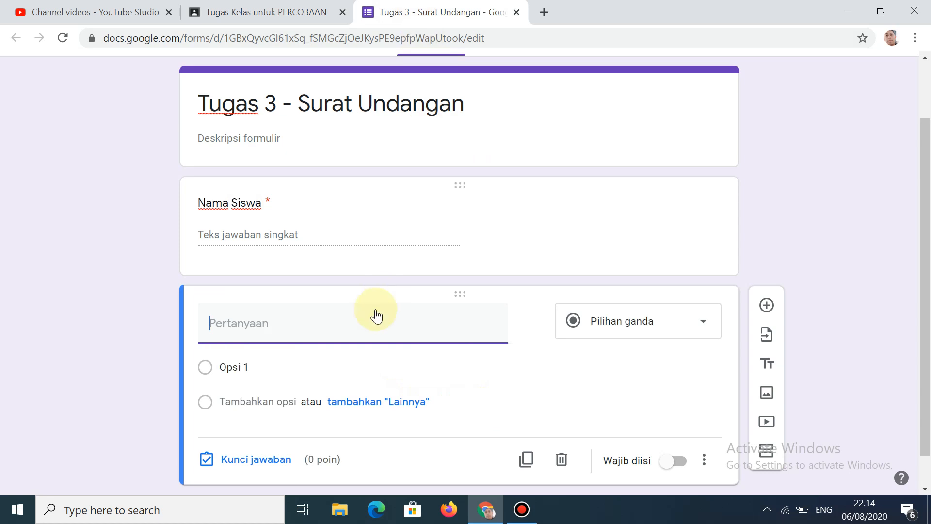
text(Kelas)
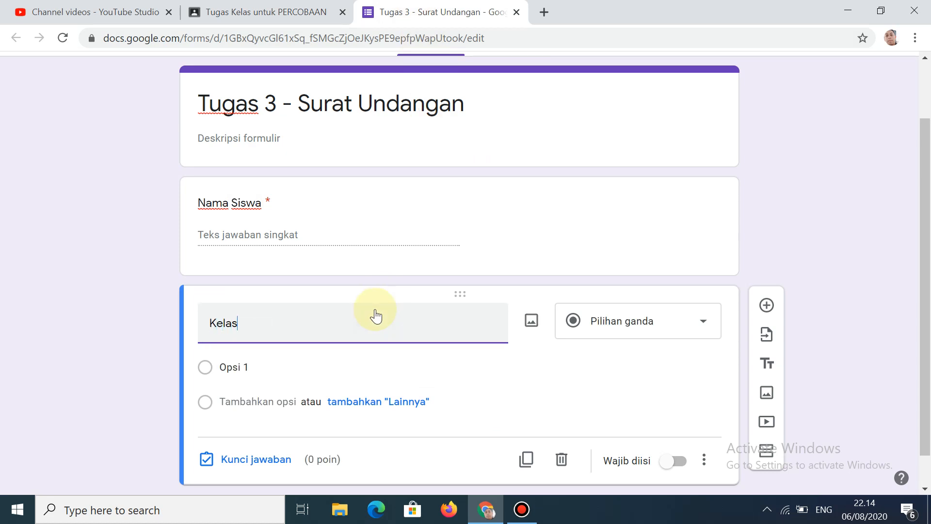
click(835, 248)
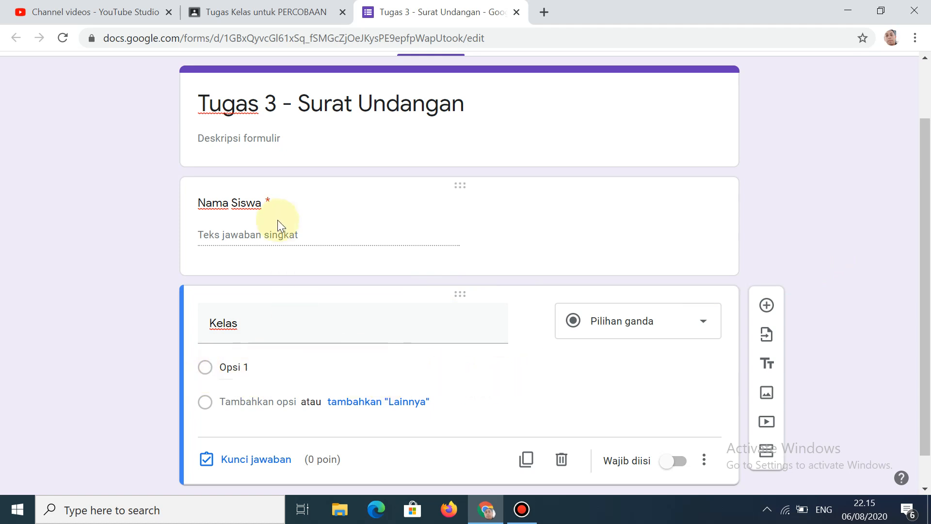
Change the "Kelas" question to short answer (Jawaban singkat) and make it required
click(206, 368)
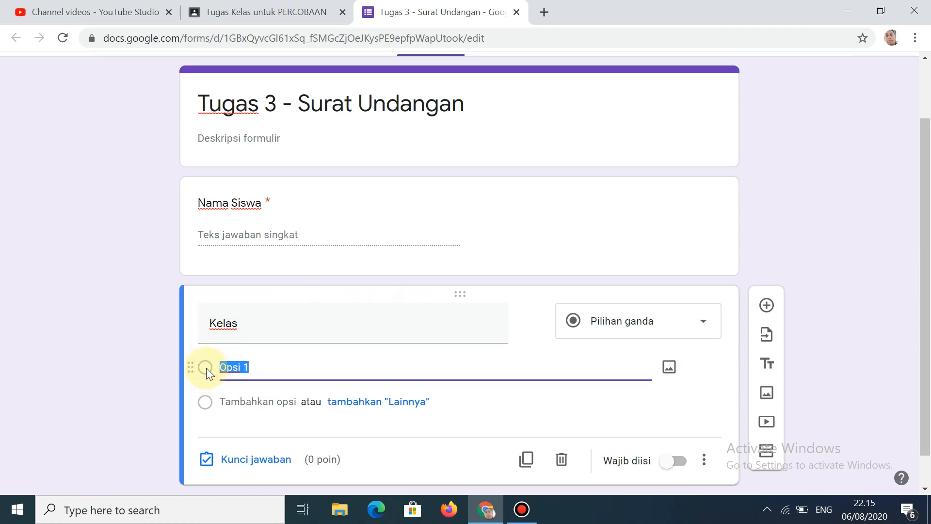
click(298, 366)
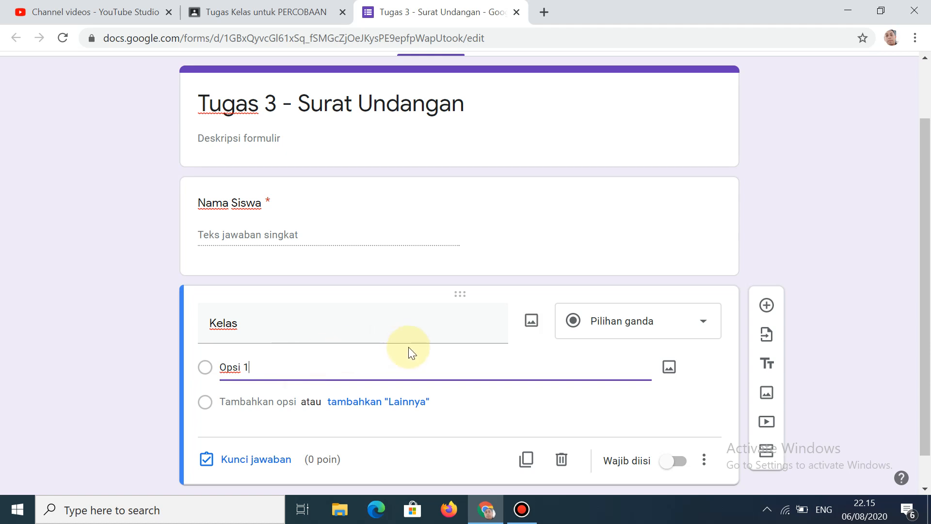
click(655, 334)
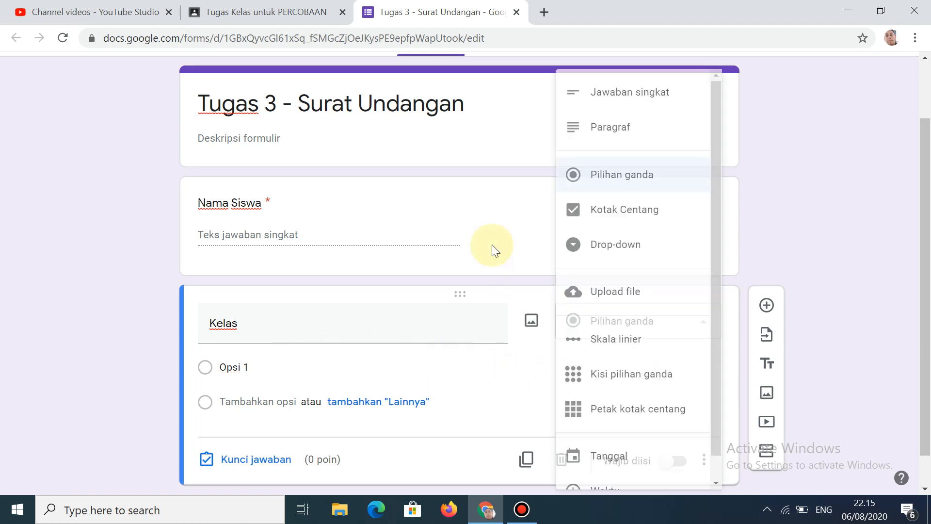
click(586, 104)
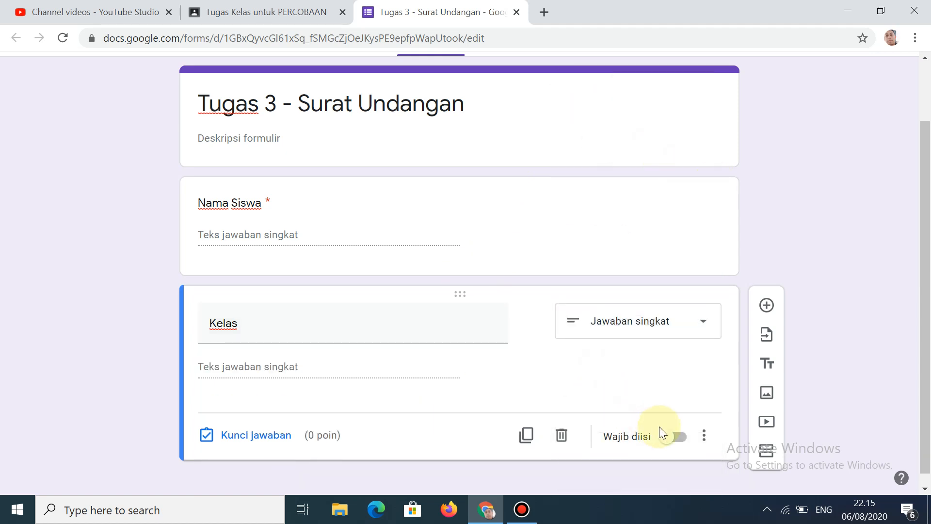
click(678, 436)
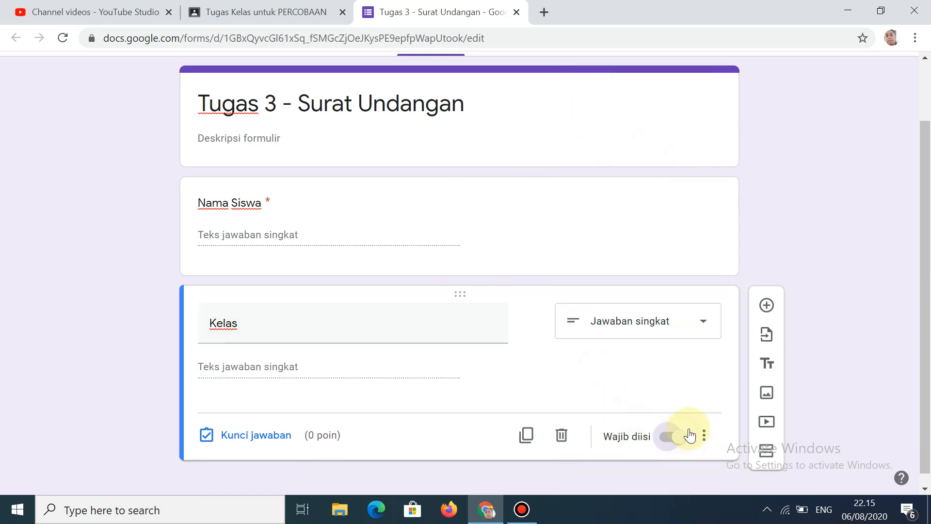
Add a multiple-choice (Pilihan ganda) question below "Kelas" asking "Komponen apa saja yang harus ada pada surat undangan resmi?"
scroll(861, 279, down, 1)
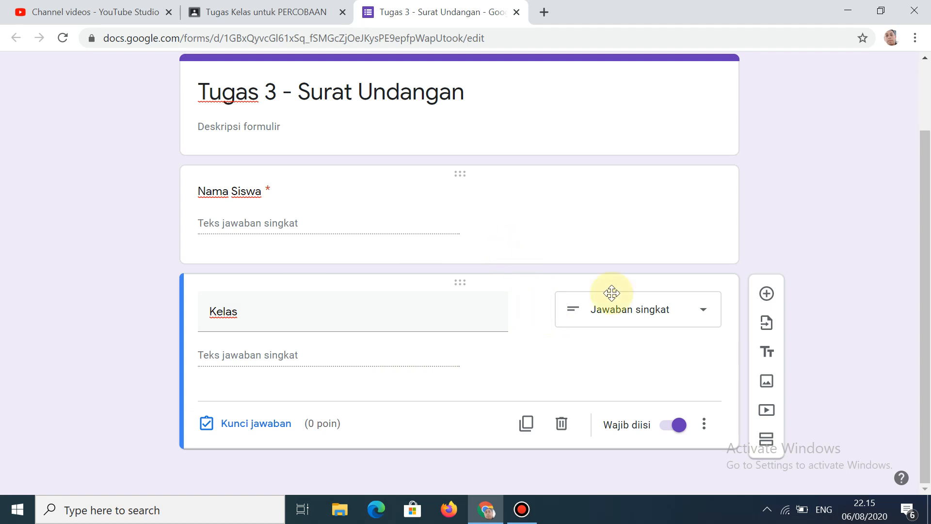
click(765, 296)
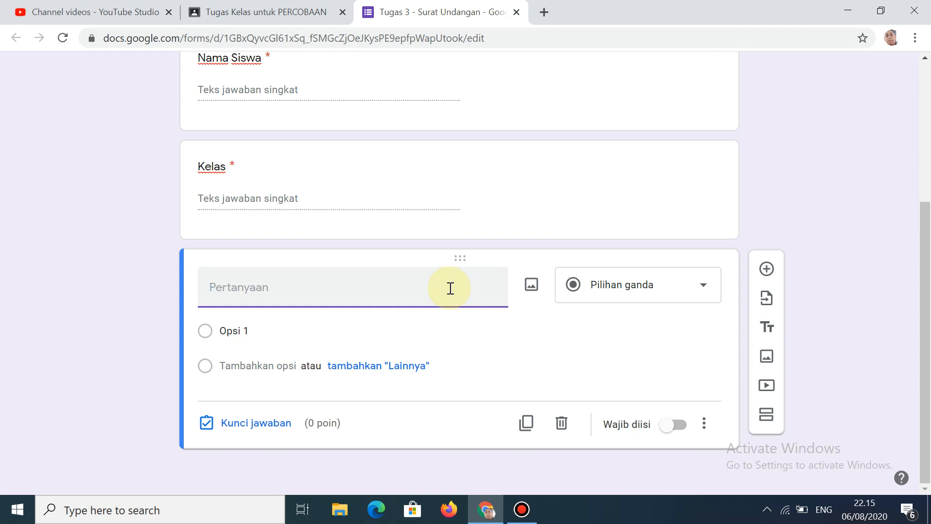
text(Komponen apa saja y)
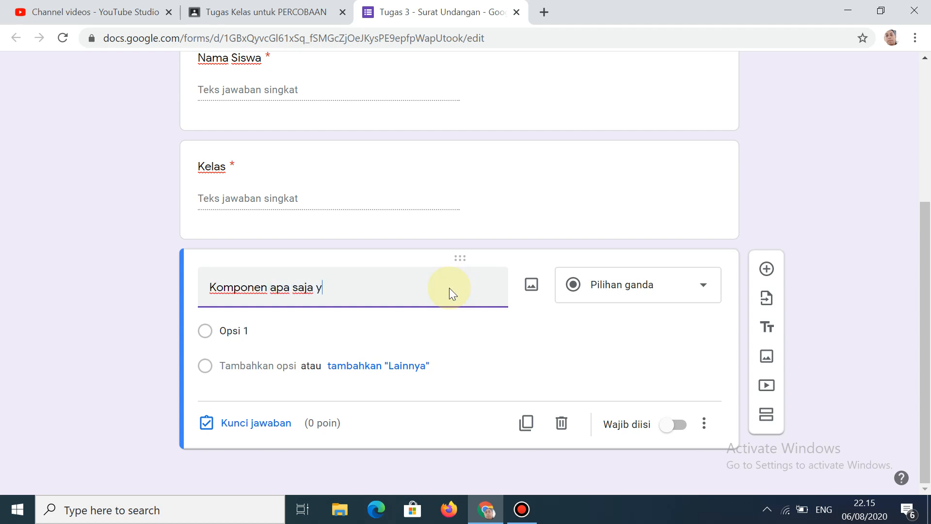
text(ang haru s ada pada surat )
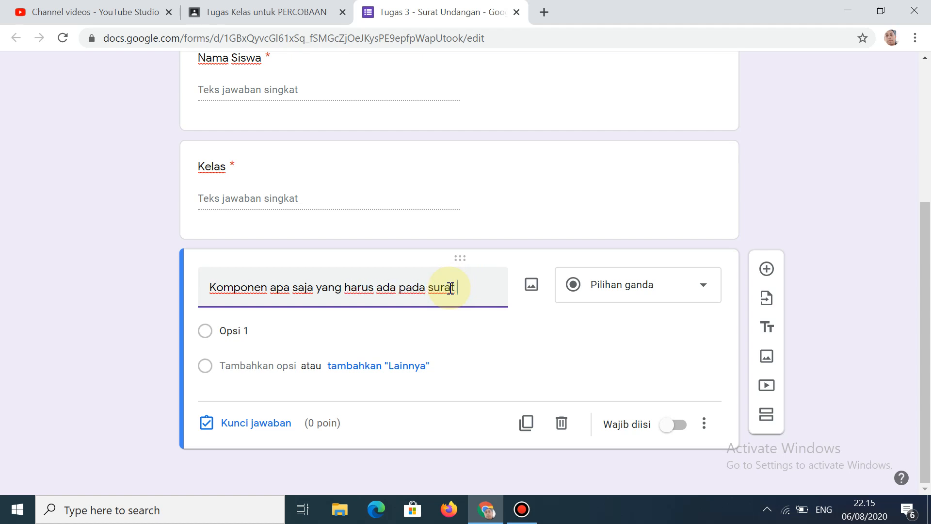
text(un)
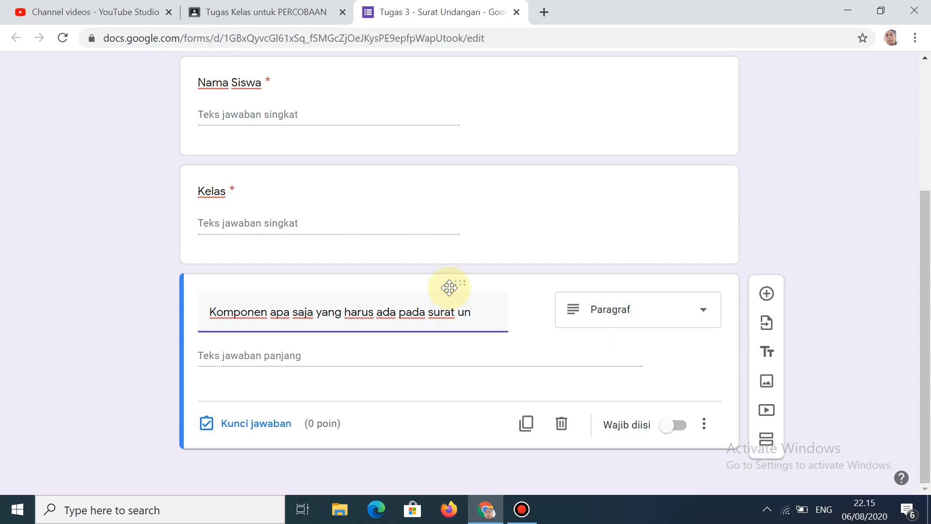
text(dangan)
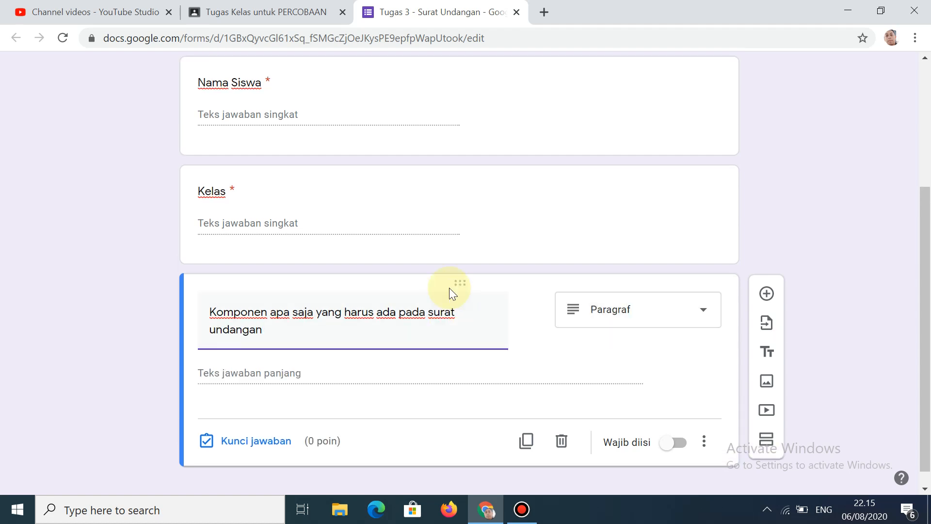
text( resmi?)
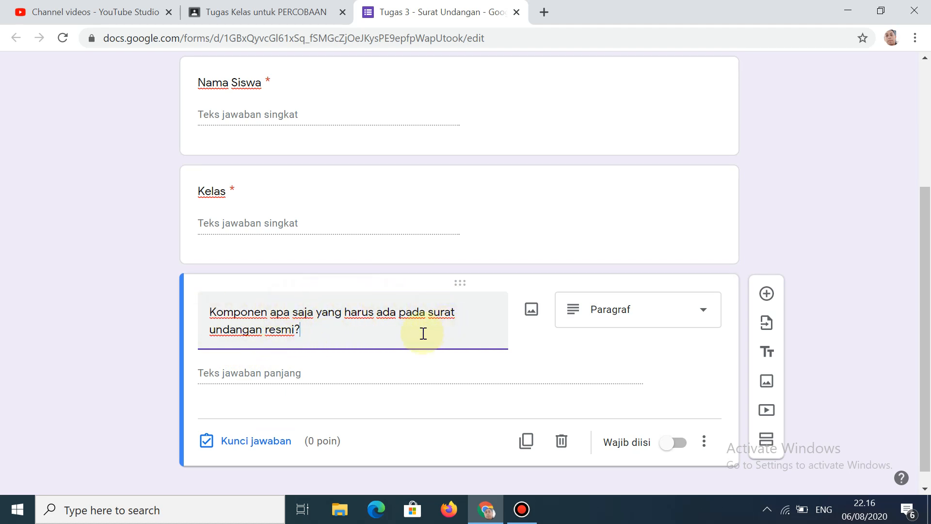
click(677, 324)
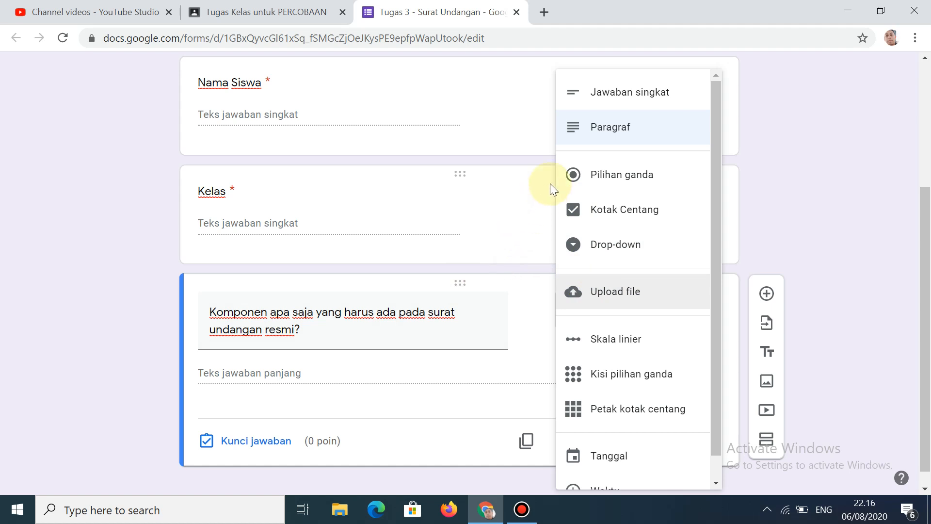
click(642, 177)
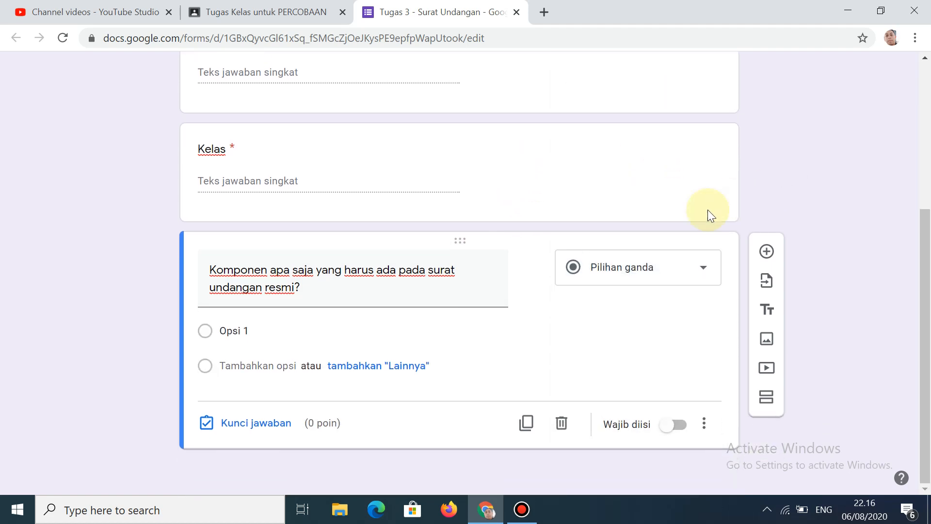
Fill in the question's four answer options: "Kop Surat", "Kata pengantar", "Daftar isi" and "Penutup"
click(317, 336)
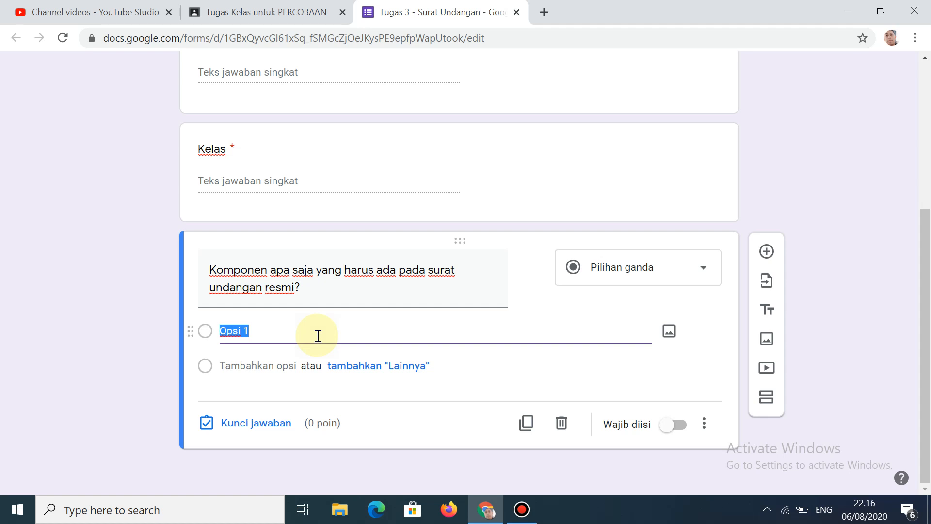
text(Kop Surat)
click(272, 366)
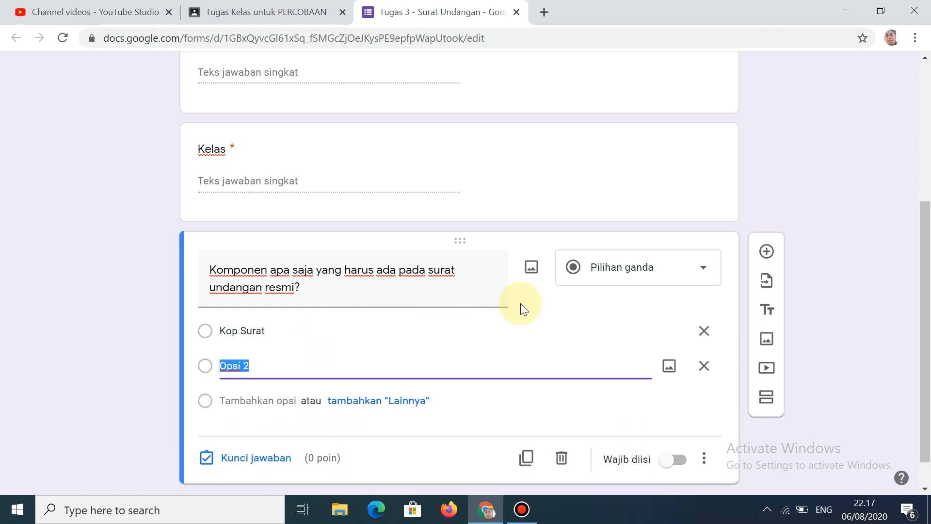
text(Kata pengat)
key(BackSpace)
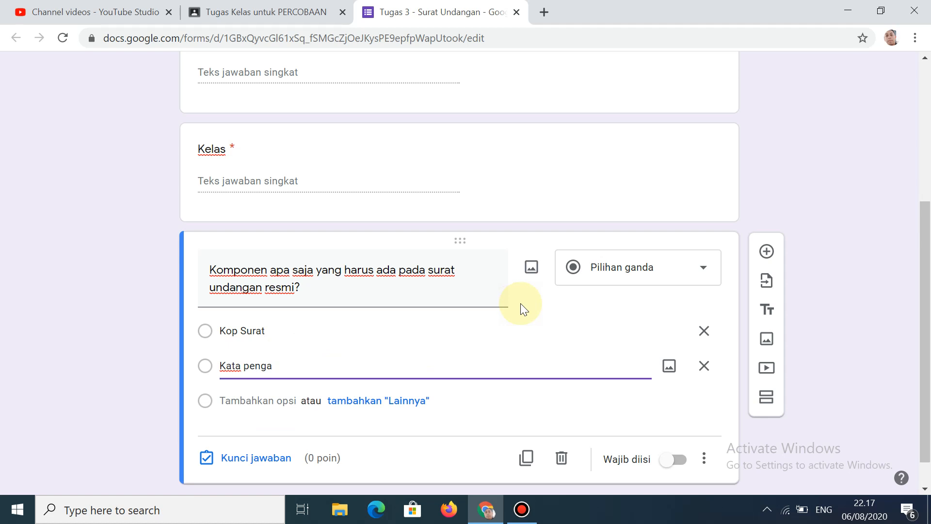
text(antar)
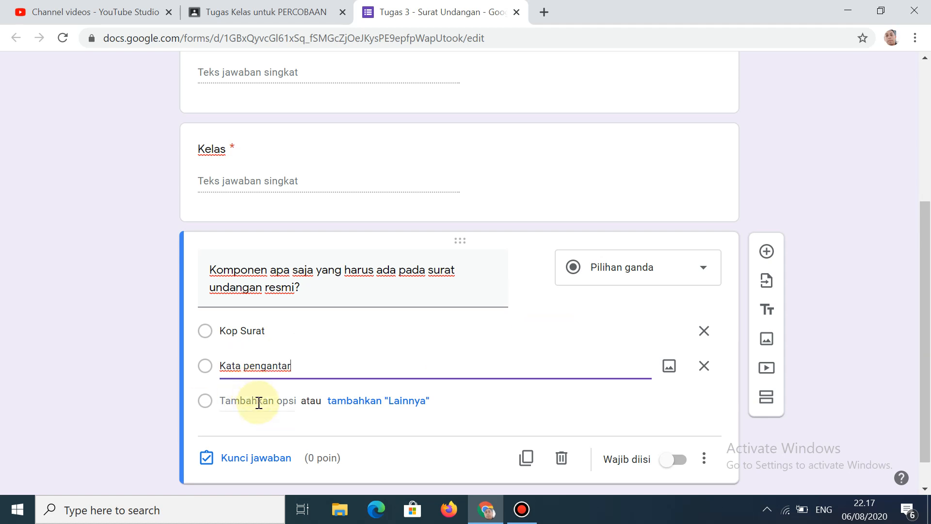
click(260, 401)
text(Daftar isi)
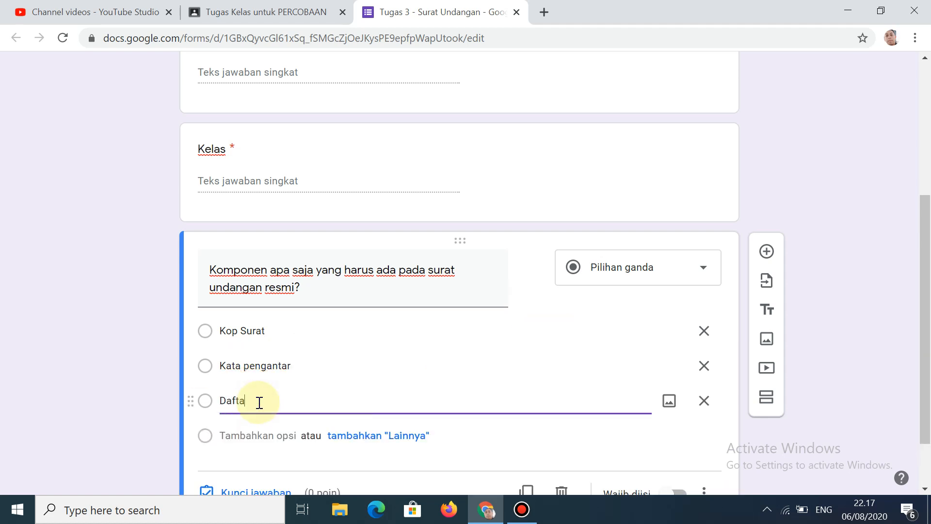
click(251, 435)
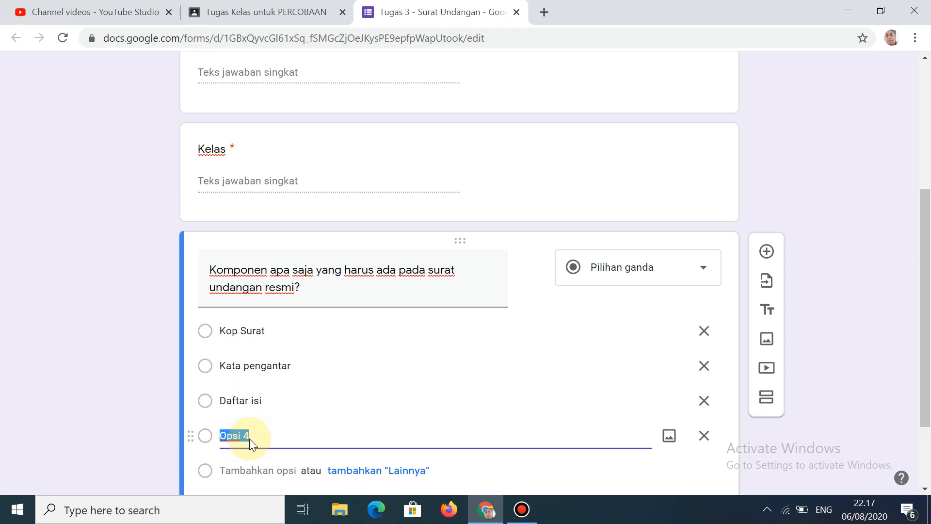
text(Penutup)
click(148, 350)
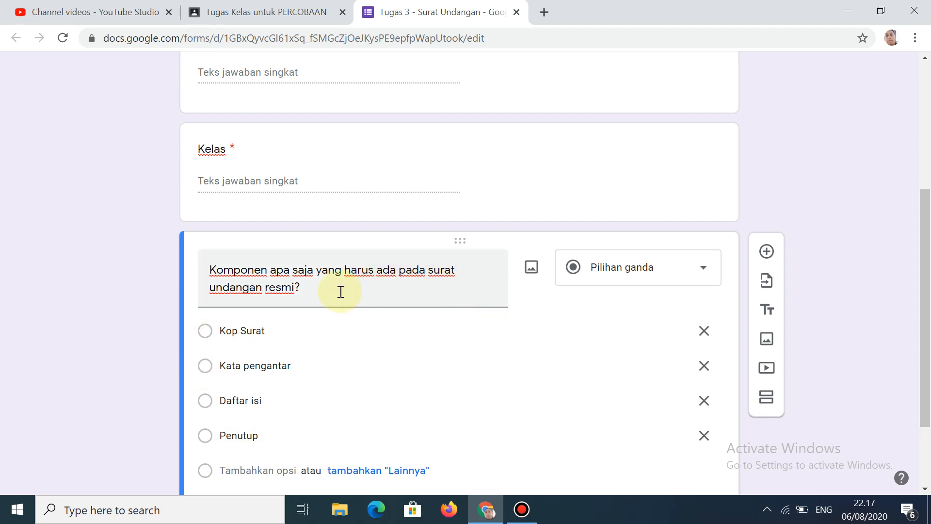
drag(339, 291, 209, 279)
click(223, 276)
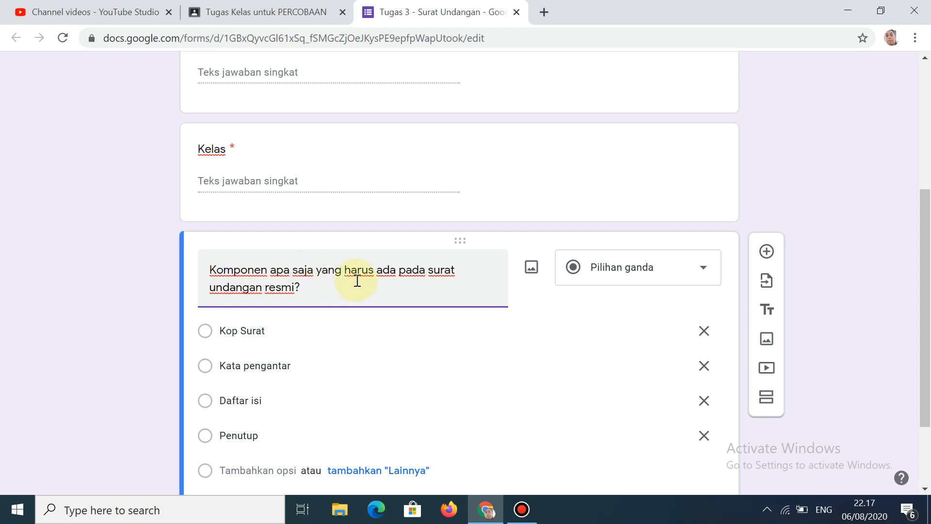
Set "Kop Surat" as the question's answer key worth 10 points and make the question required
scroll(334, 264, down, 2)
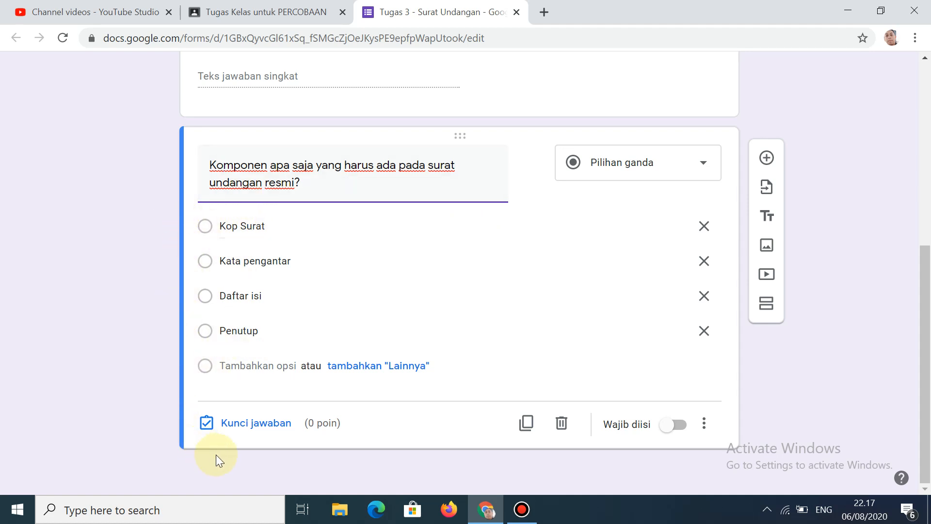
click(256, 426)
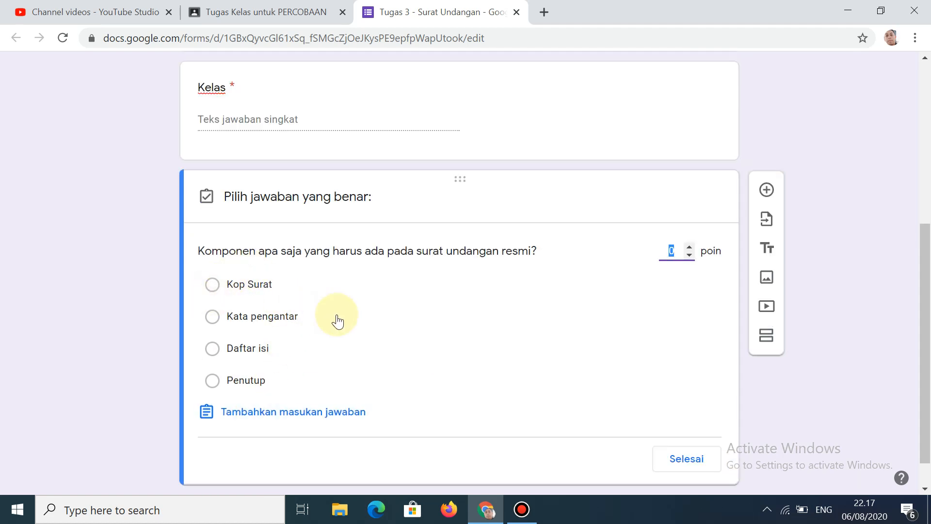
click(212, 289)
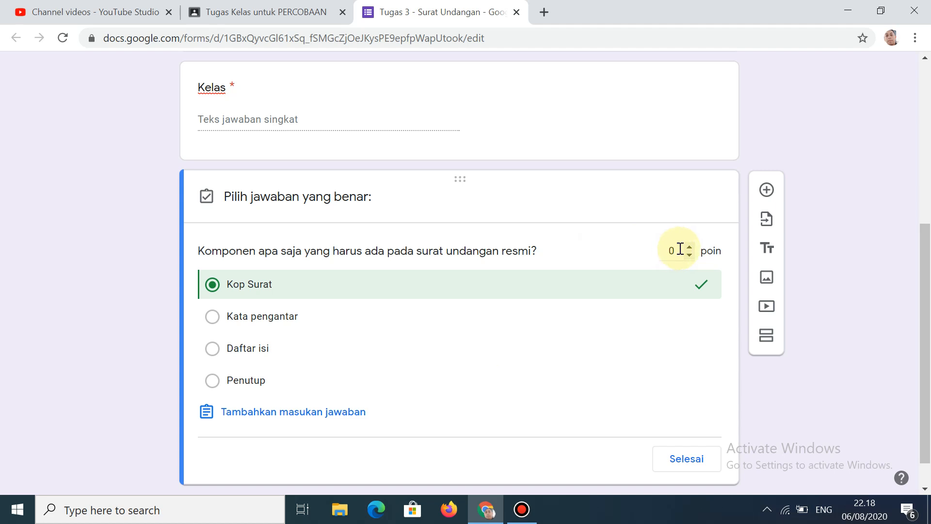
drag(679, 249, 675, 250)
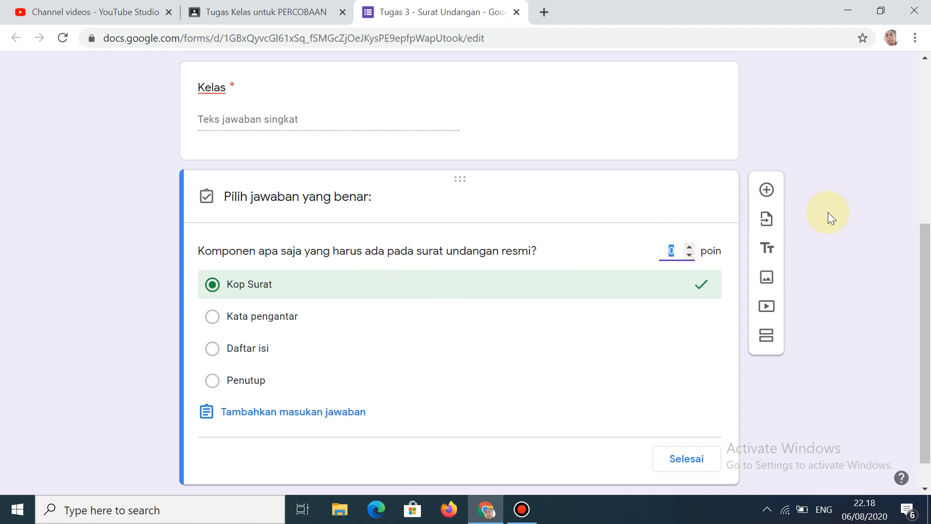
text(10)
click(868, 291)
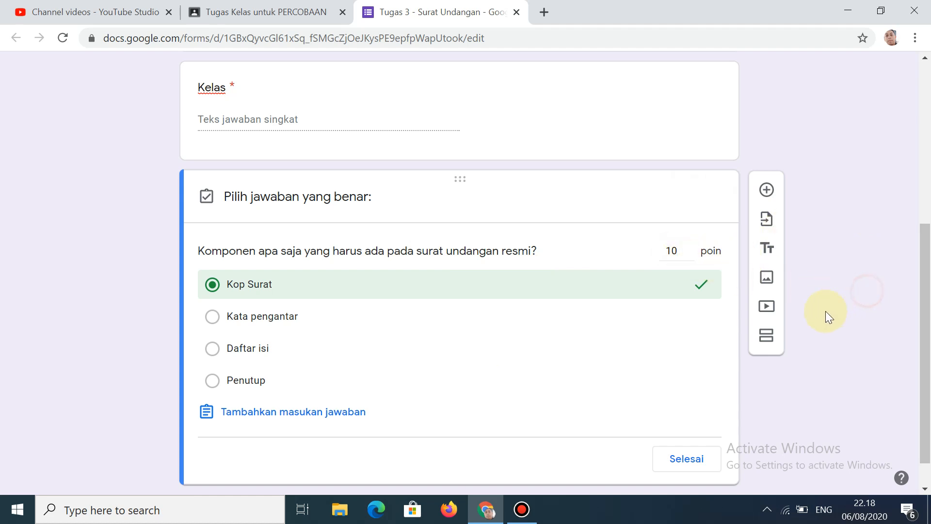
click(687, 458)
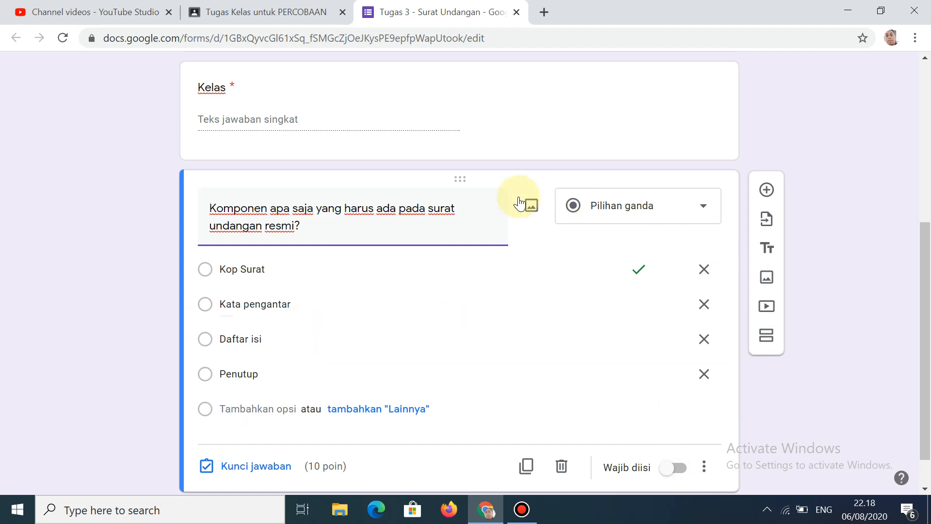
scroll(509, 308, down, 1)
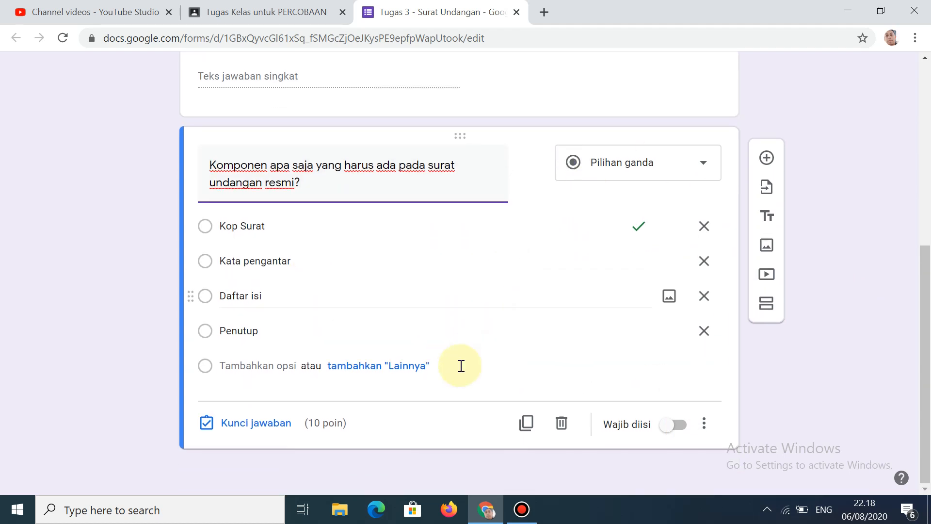
click(676, 425)
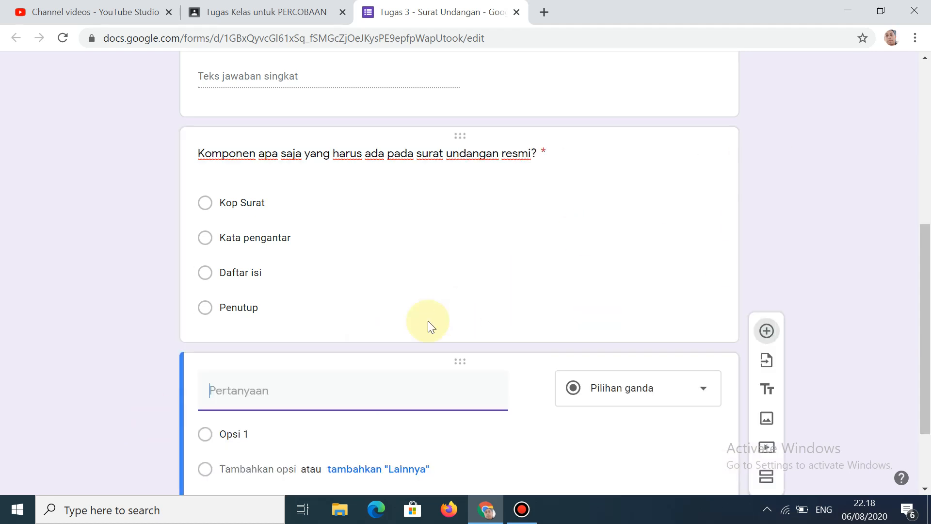
Open the form's settings and look through the general, presentation and quiz options (Umum, Presentasi, Kuis)
scroll(868, 318, down, 3)
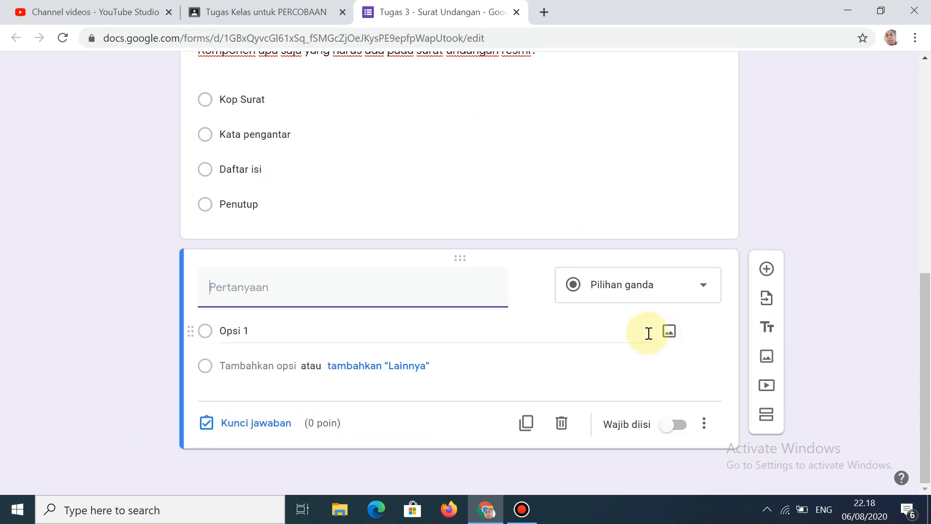
scroll(793, 302, up, 4)
scroll(791, 303, down, 4)
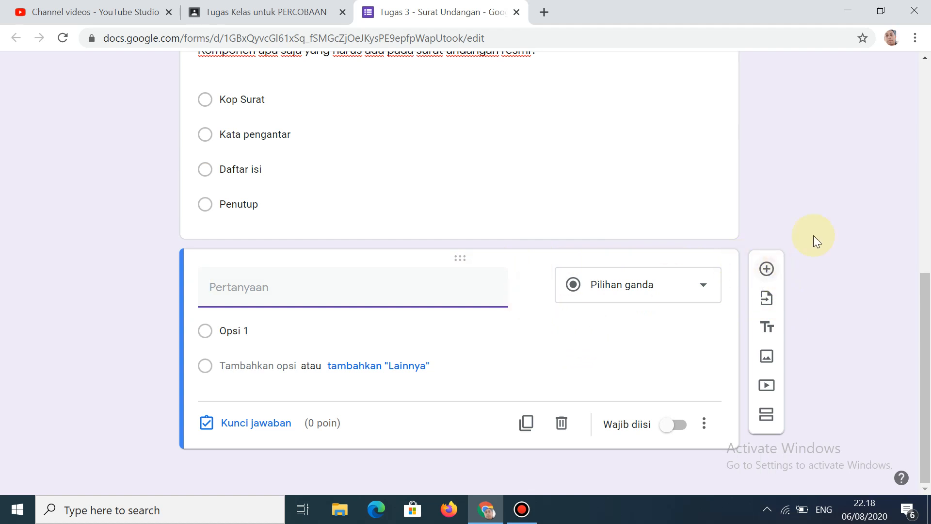
scroll(851, 206, up, 8)
scroll(843, 210, up, 1)
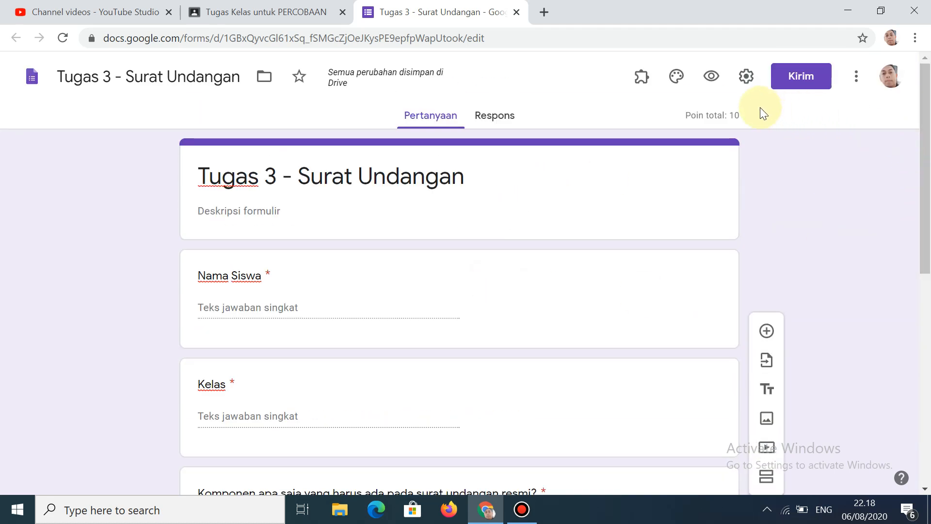
click(748, 79)
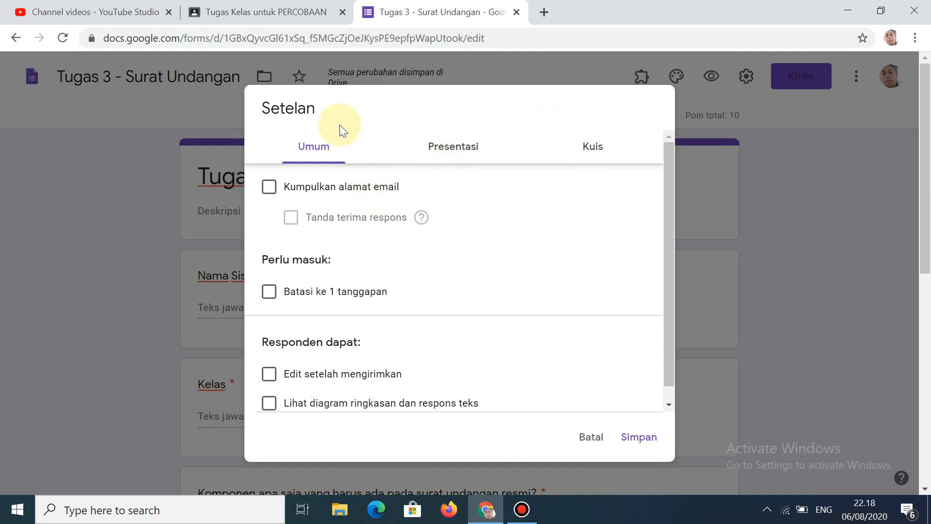
click(319, 152)
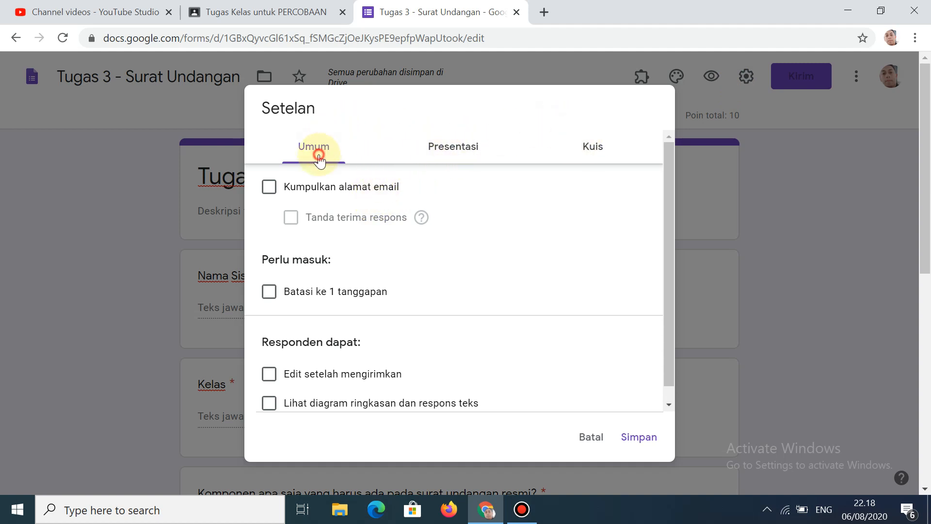
click(458, 154)
click(604, 154)
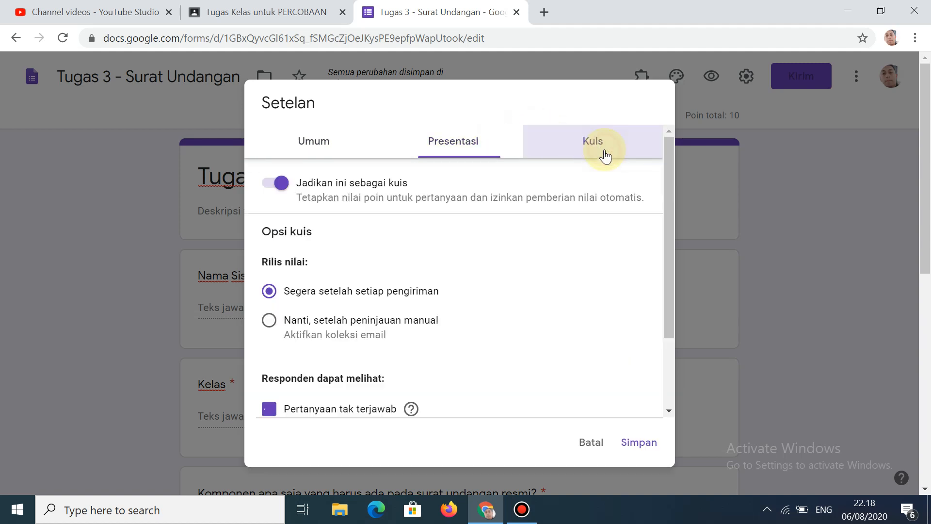
click(313, 143)
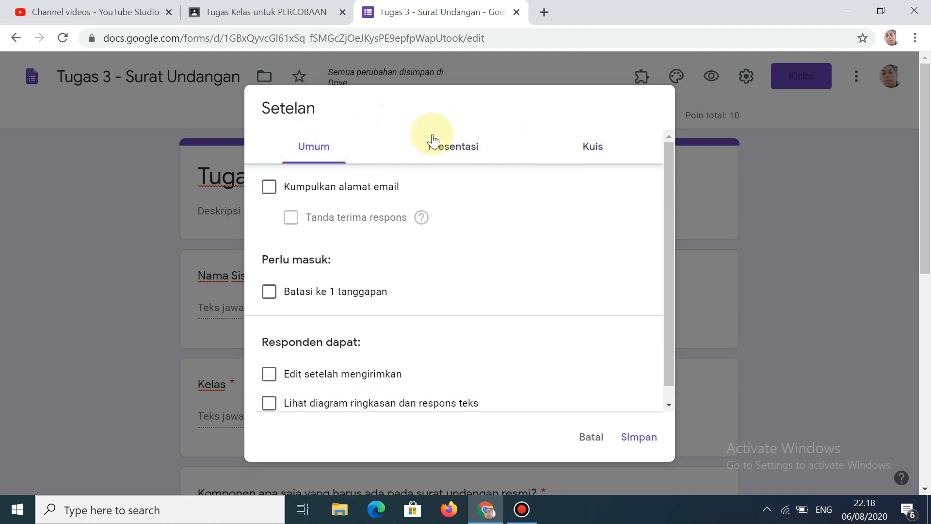
Limit the form to one response per respondent (Batasi ke 1 tanggapan) in the general settings
scroll(457, 211, down, 1)
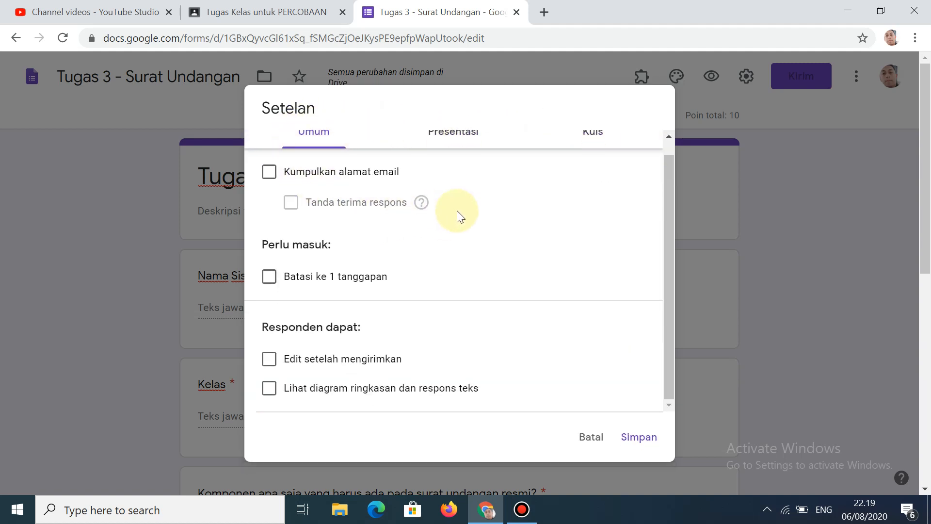
mouse_move(415, 204)
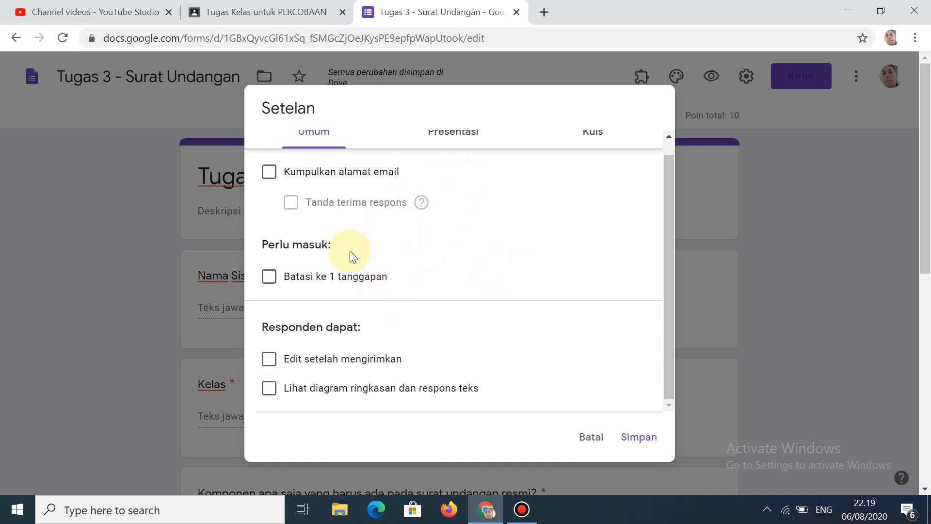
scroll(401, 250, up, 1)
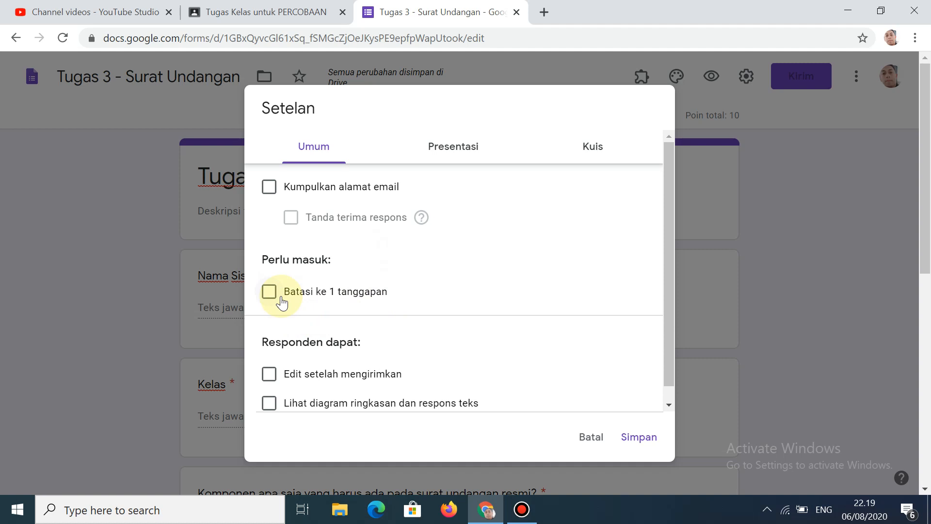
scroll(388, 291, down, 1)
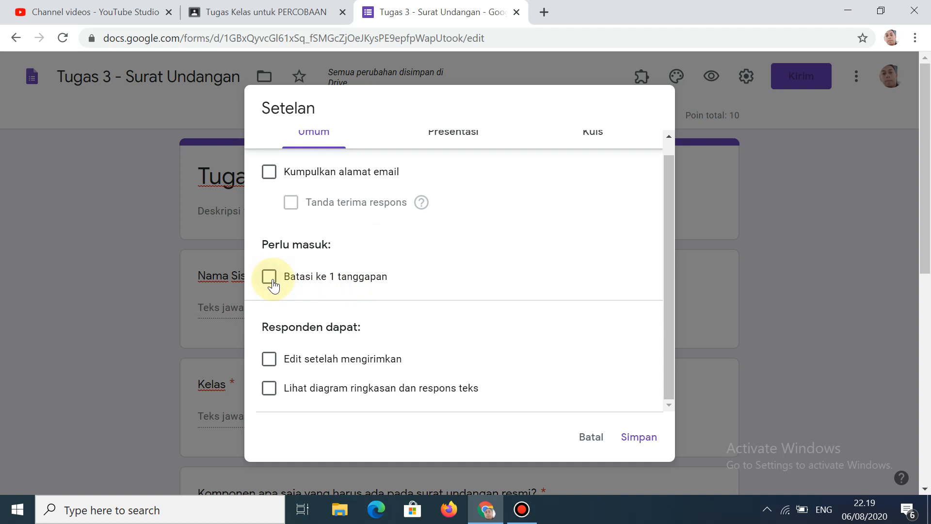
click(271, 282)
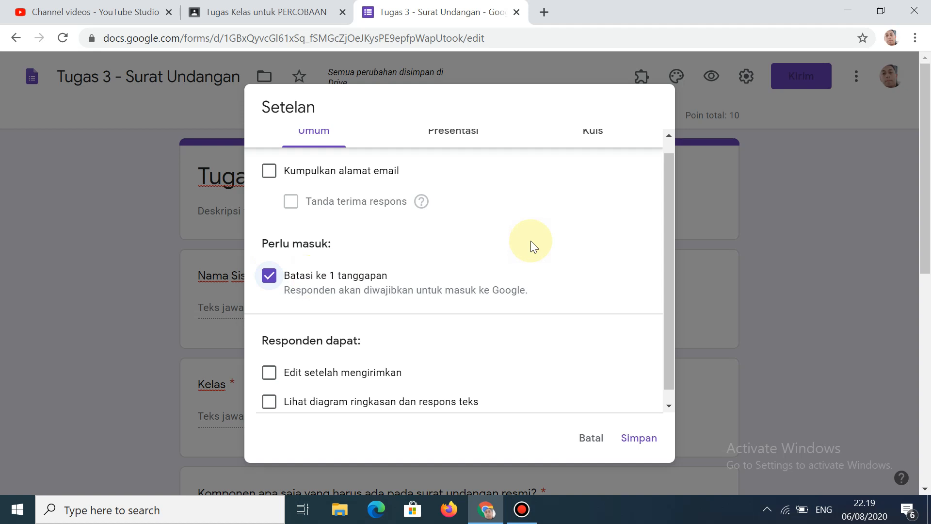
Enable shuffled question order (Acak urutan pertanyaan) in the form's presentation settings
click(453, 142)
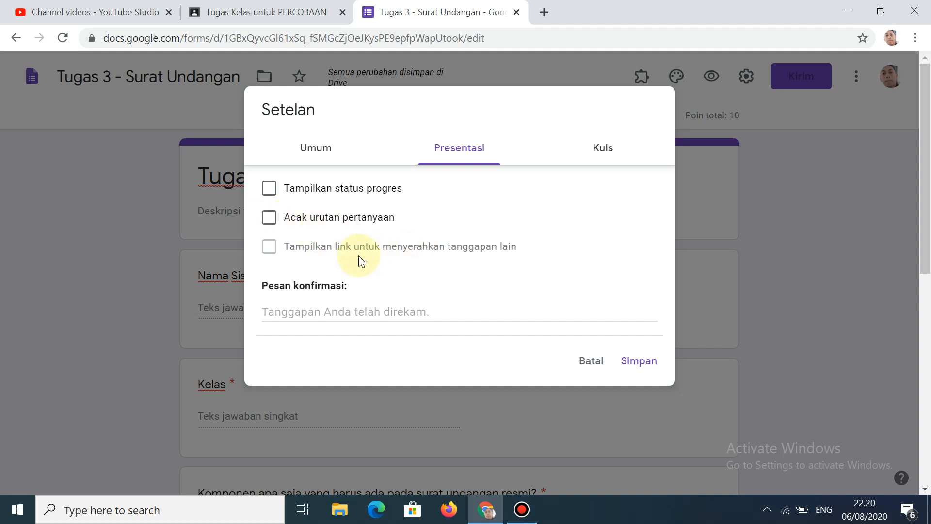
click(269, 218)
scroll(585, 199, down, 3)
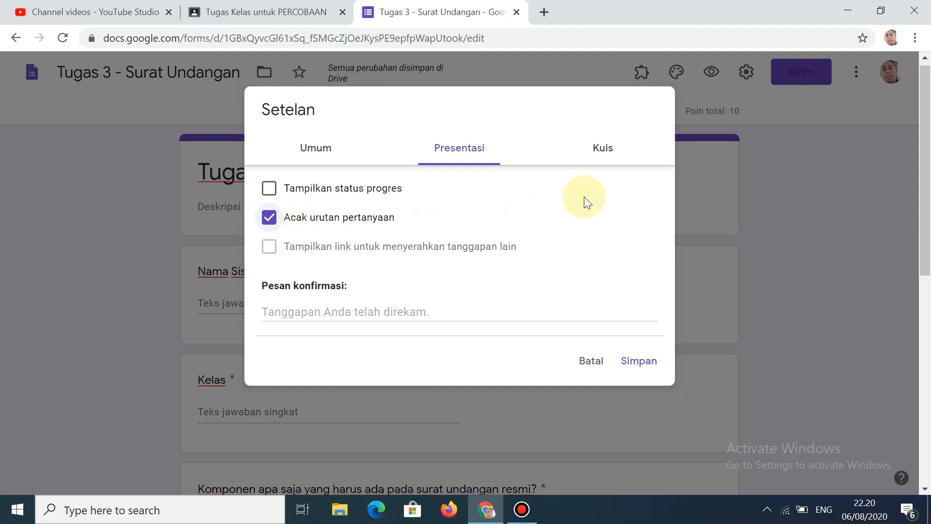
scroll(523, 213, up, 3)
scroll(326, 308, down, 1)
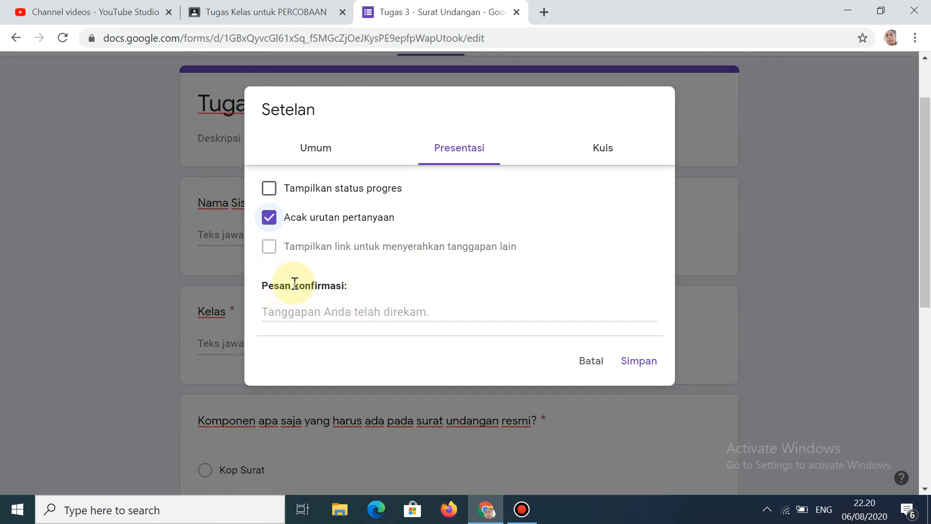
Set the confirmation message (Pesan konfirmasi) to "Terima kasih anda sudah selesai mengerjakan soal kuis ini"
click(447, 316)
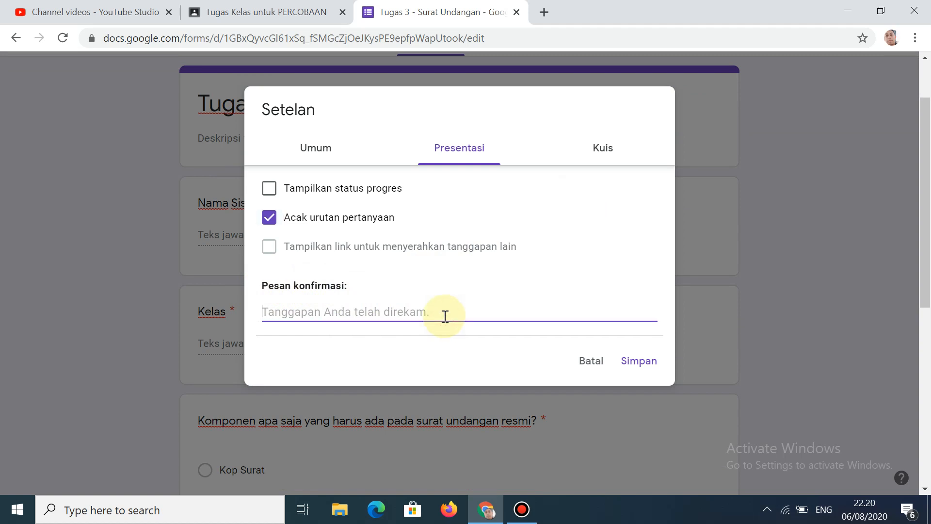
text(Ter)
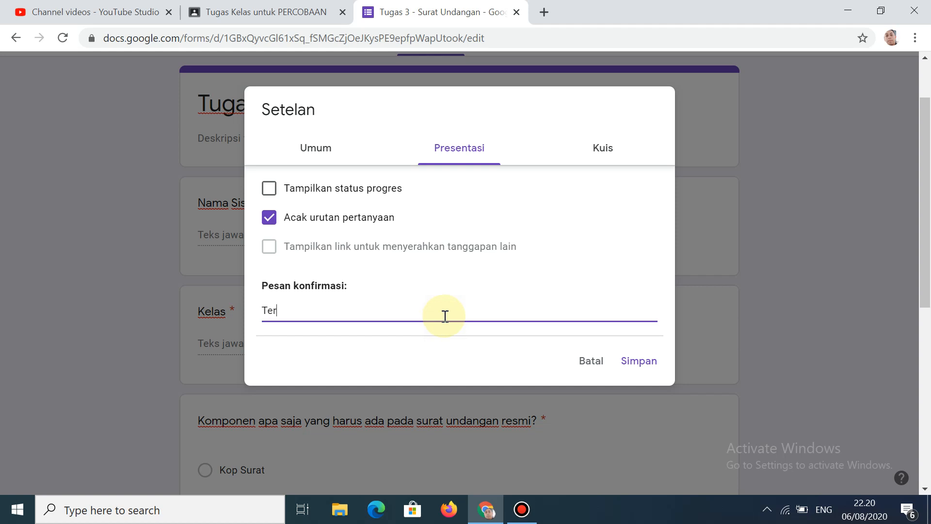
text(ima kasih suda)
key(BackSpace)
key(BackSpace)
key(BackSpace)
key(BackSpace)
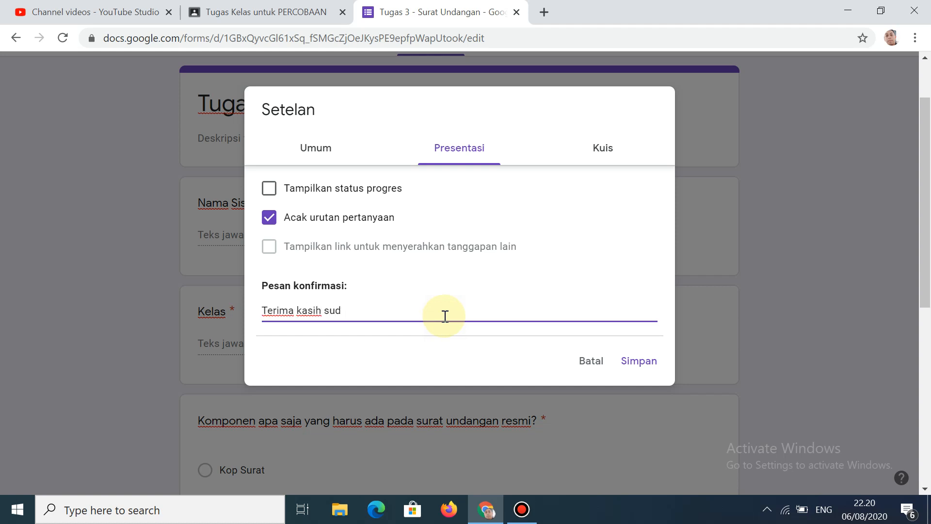
text(anda sudah seles)
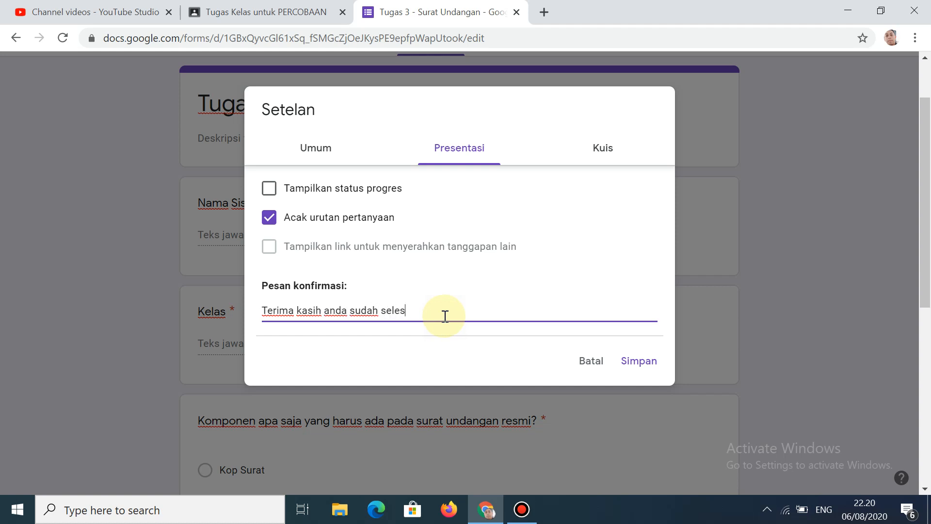
text(ai menge)
text(rjakan soal kiu)
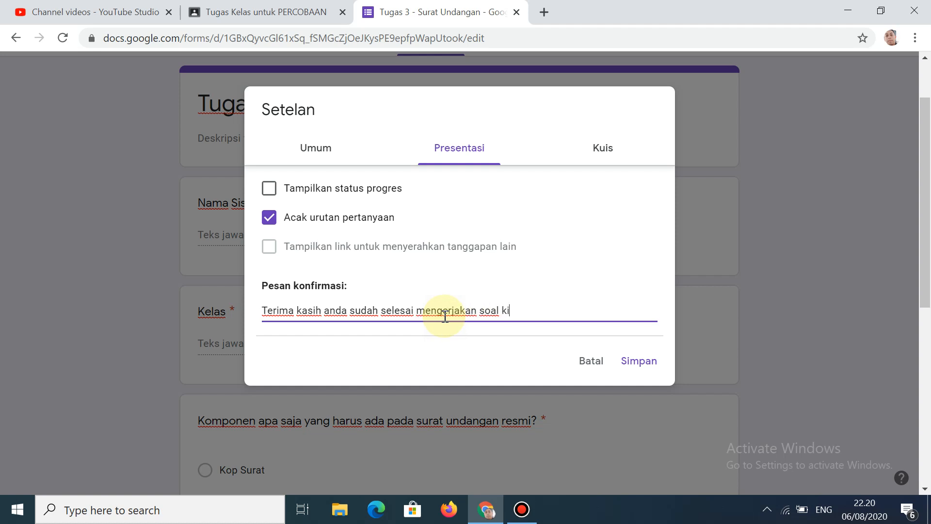
key(BackSpace)
key(BackSpace)
text(uis ini)
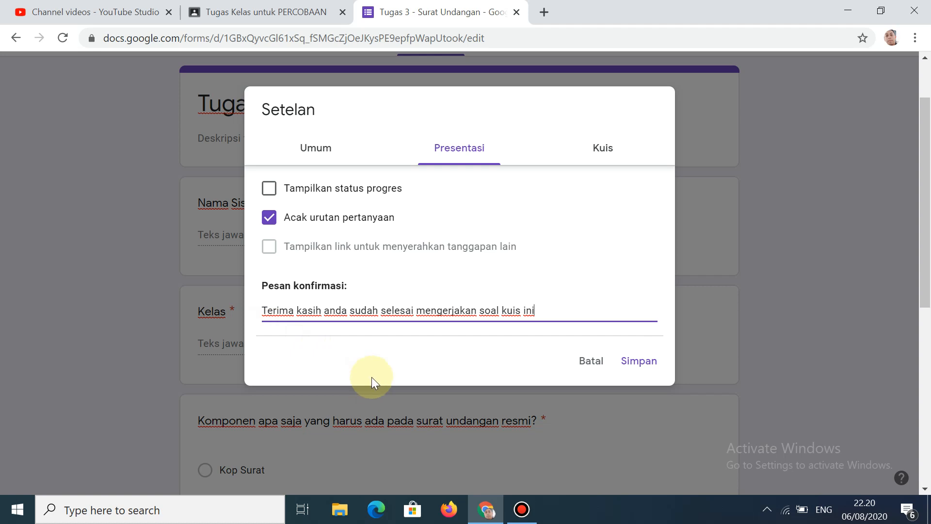
scroll(550, 242, up, 1)
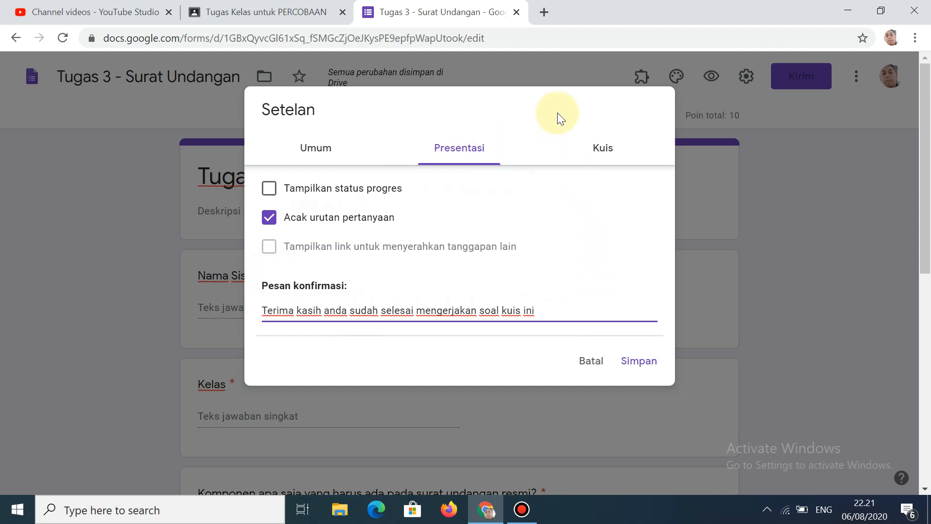
Review the quiz settings for grade release (Rilis nilai) and what respondents can see (Responden dapat melihat)
click(601, 158)
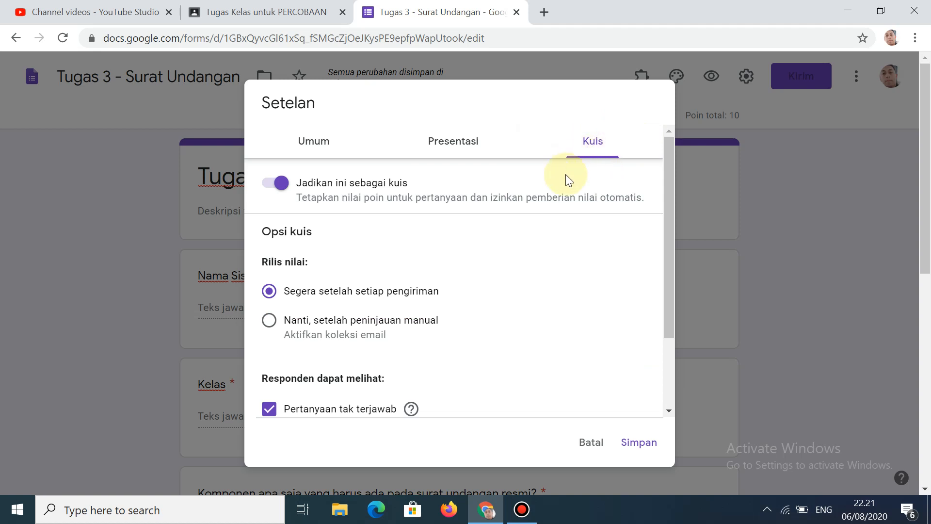
scroll(452, 255, down, 2)
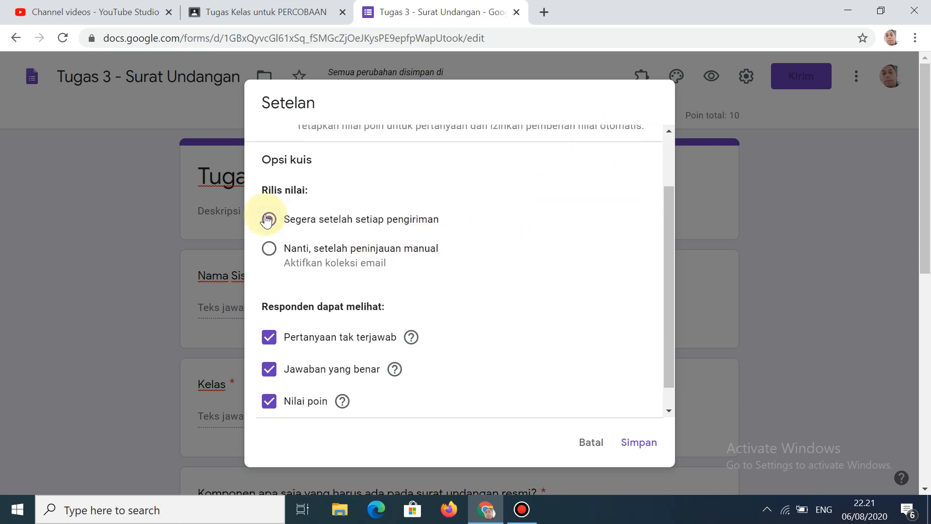
scroll(266, 216, up, 2)
scroll(322, 243, down, 2)
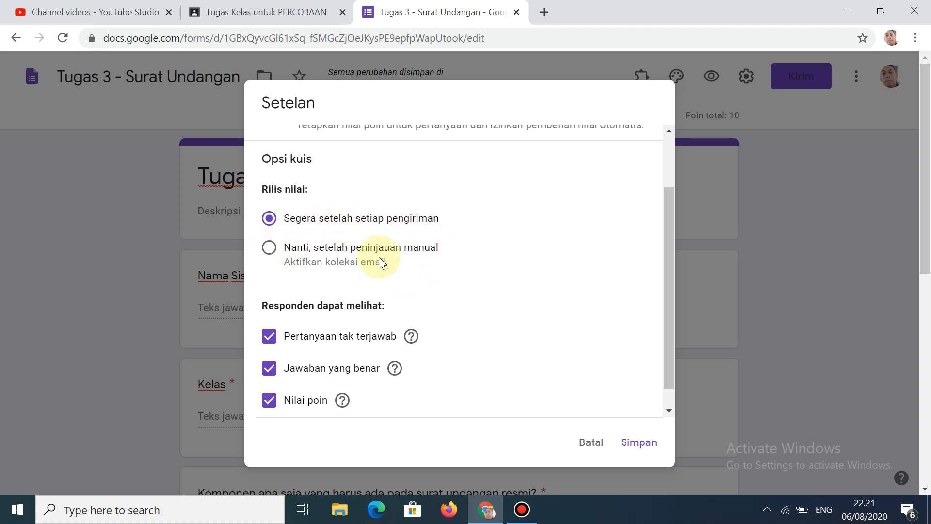
scroll(543, 263, up, 2)
scroll(543, 264, down, 2)
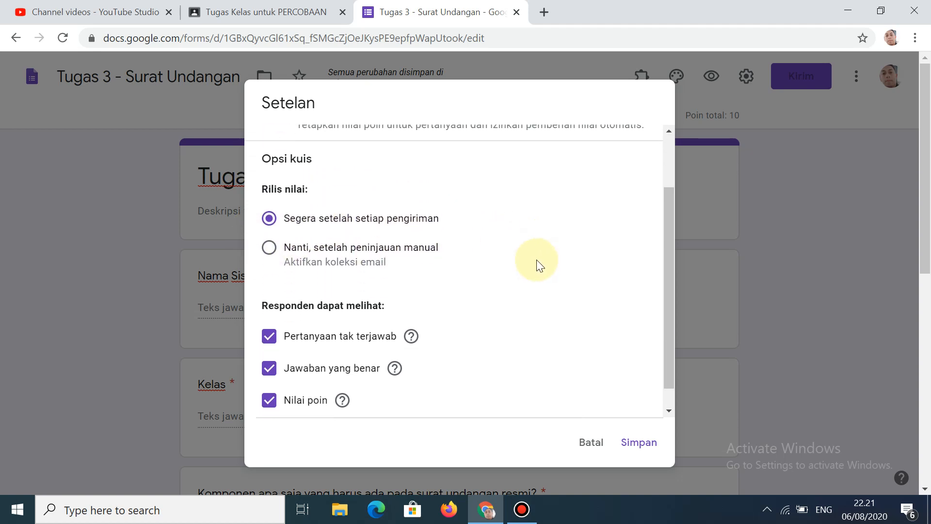
scroll(537, 260, up, 1)
scroll(537, 259, up, 1)
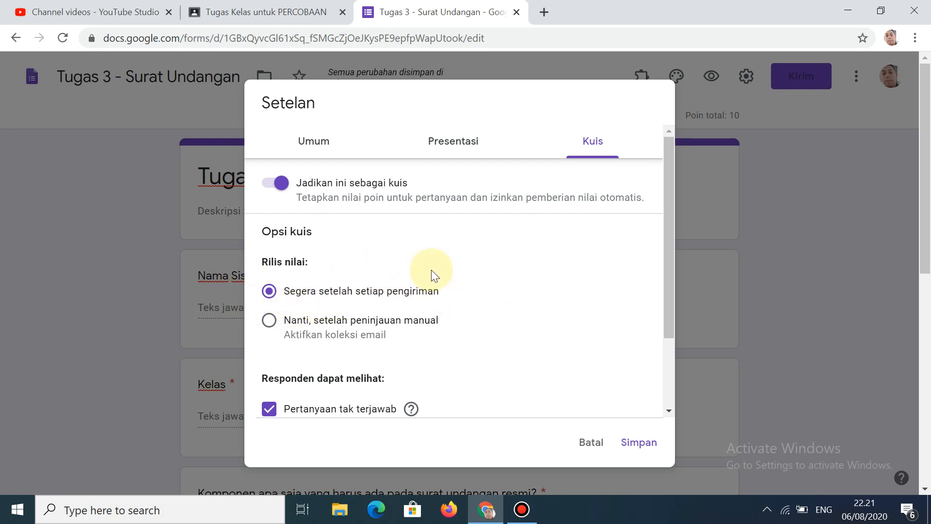
scroll(450, 267, down, 2)
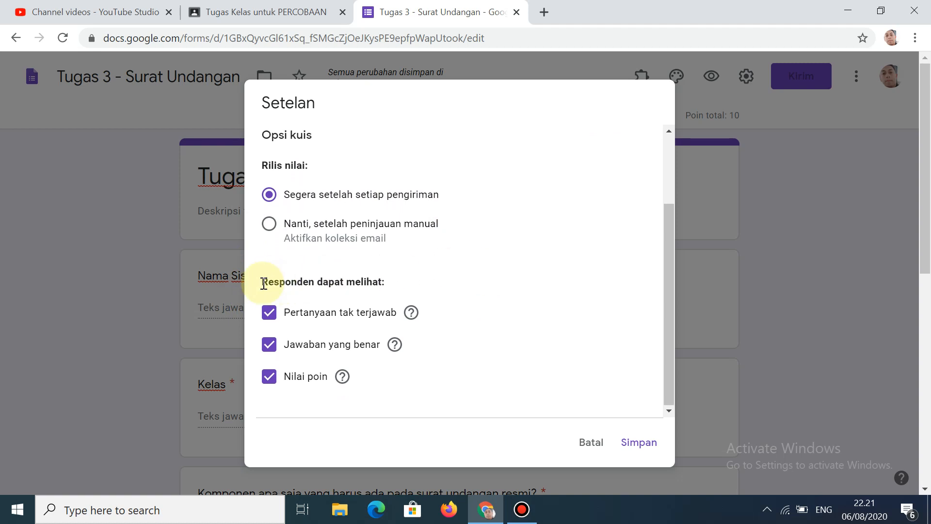
drag(261, 283, 366, 290)
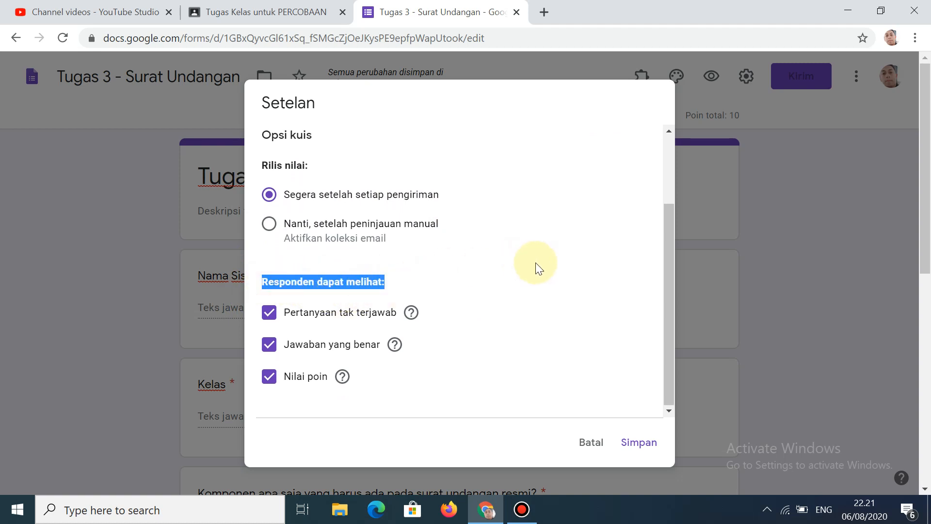
scroll(534, 262, down, 4)
scroll(531, 262, up, 2)
scroll(529, 264, down, 2)
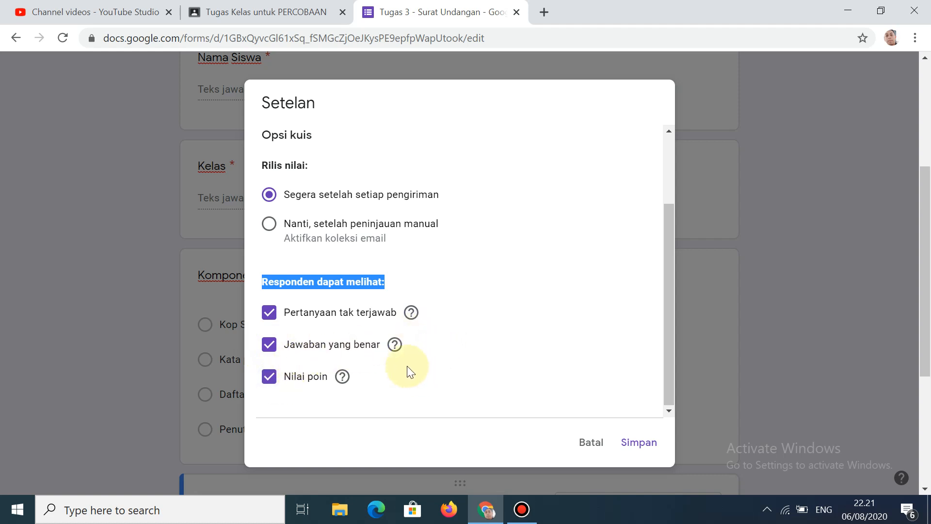
Hide the correct answers (Jawaban yang benar) from respondents in the quiz settings
click(272, 347)
click(500, 331)
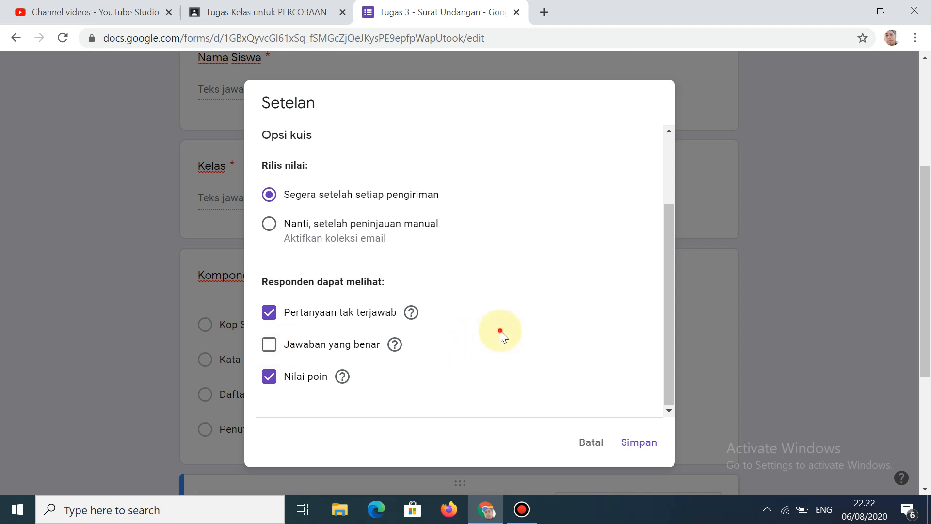
click(456, 345)
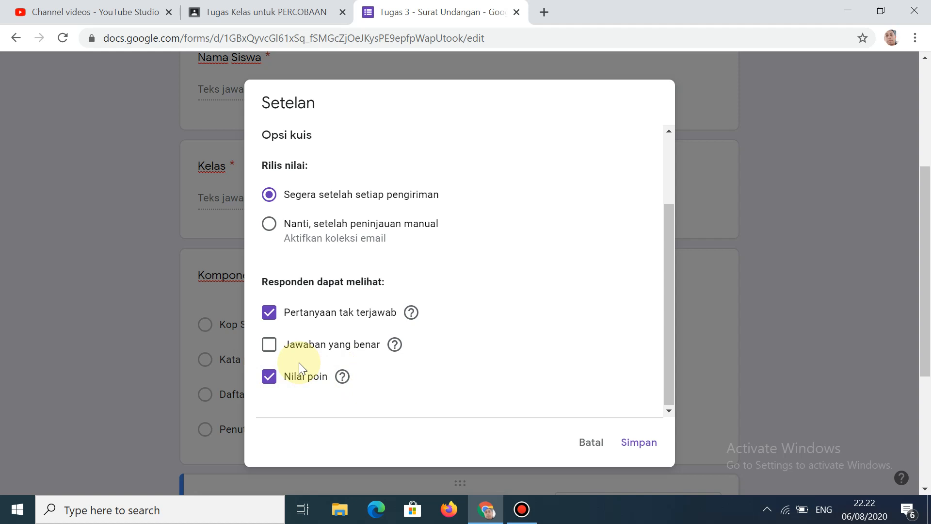
Try hiding the point values (Nilai poin) from respondents, and restore their visibility
click(270, 379)
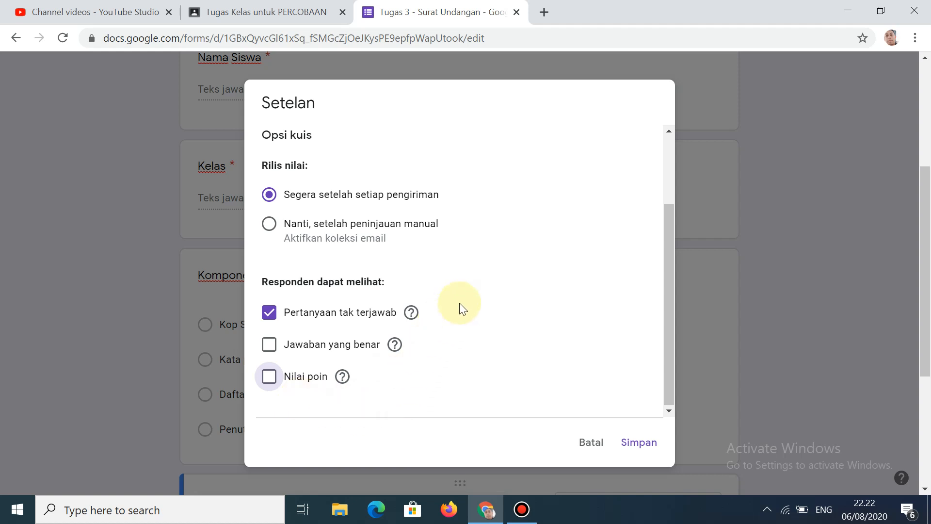
click(272, 379)
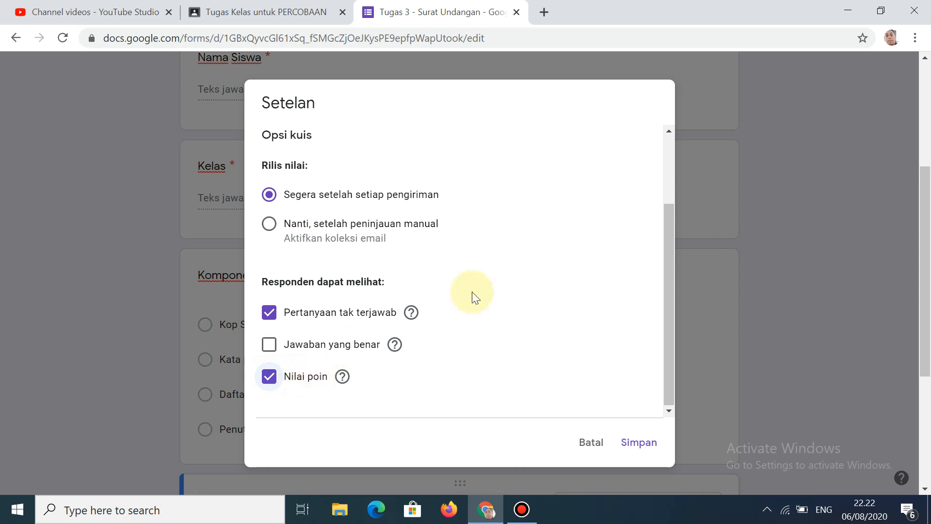
scroll(597, 301, up, 3)
scroll(596, 301, down, 4)
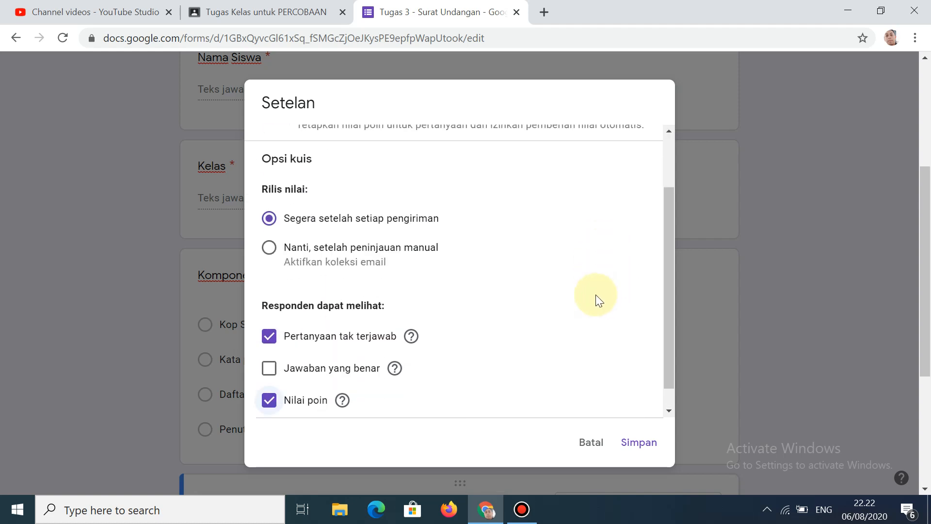
Save the quiz settings, check the form's questions, and close the form to return to the Classroom assignment
click(634, 444)
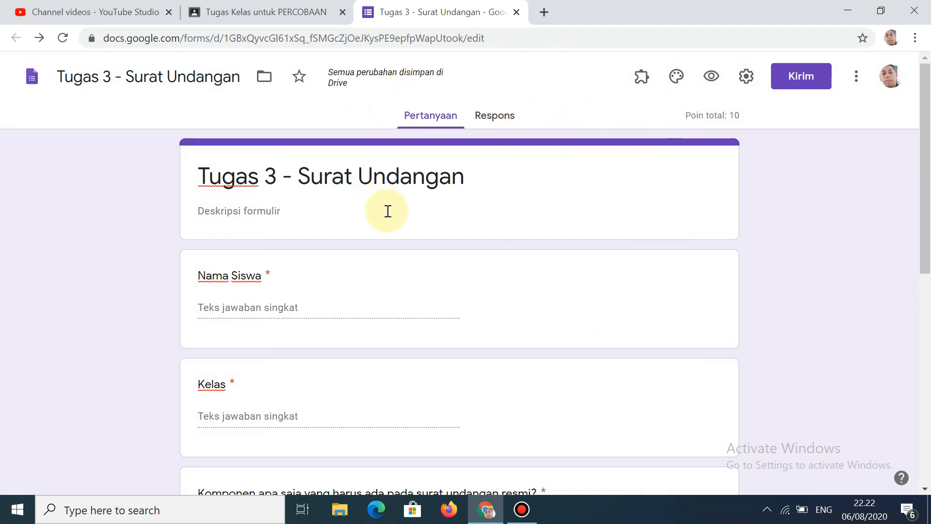
scroll(315, 262, down, 5)
scroll(491, 205, up, 2)
scroll(491, 205, up, 3)
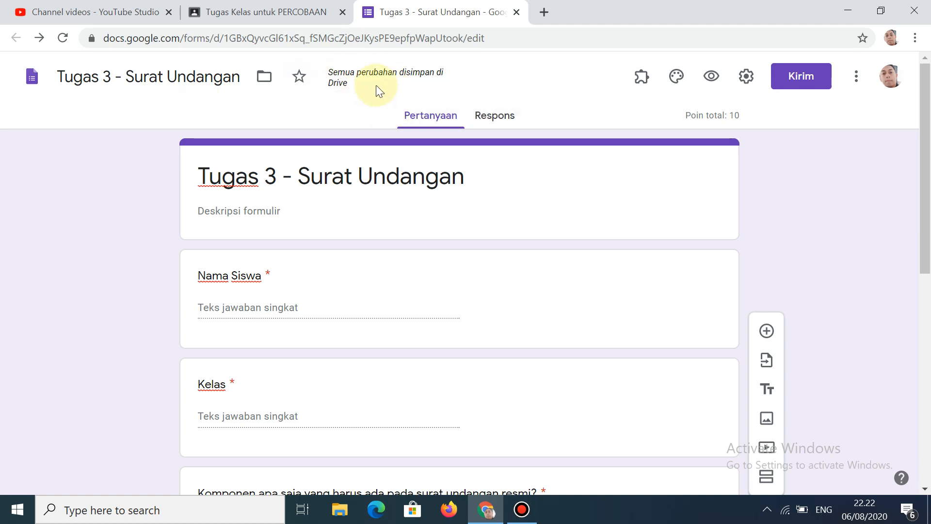
mouse_move(385, 80)
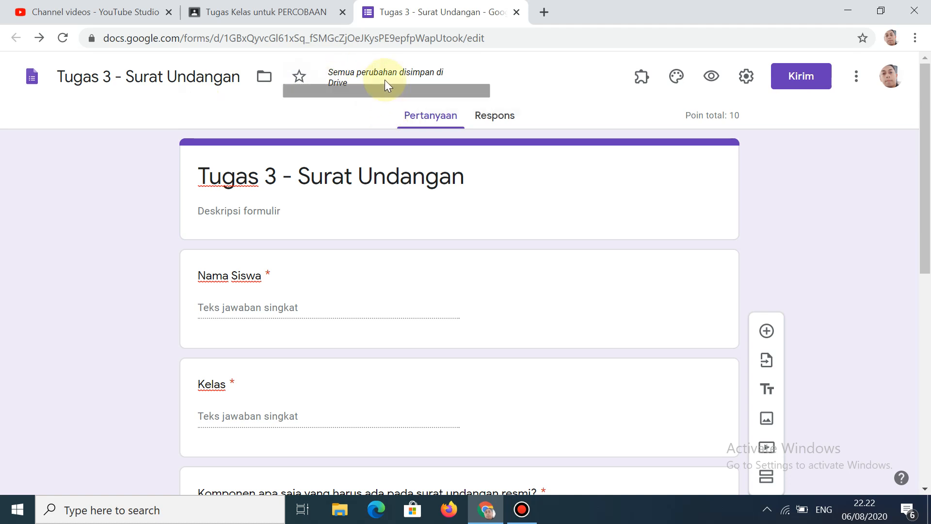
click(518, 13)
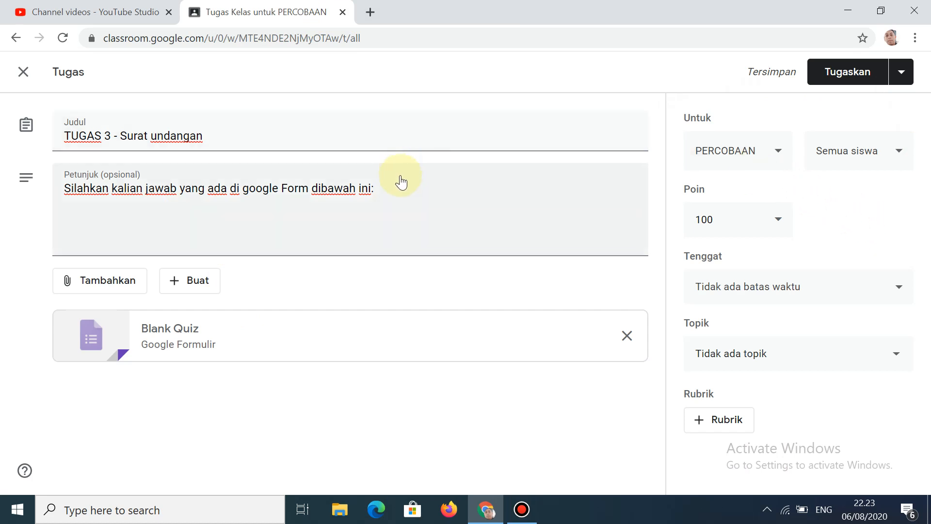
Review the assignment's available classes, publishing options and due date (Tenggat) setting without changing them
click(779, 158)
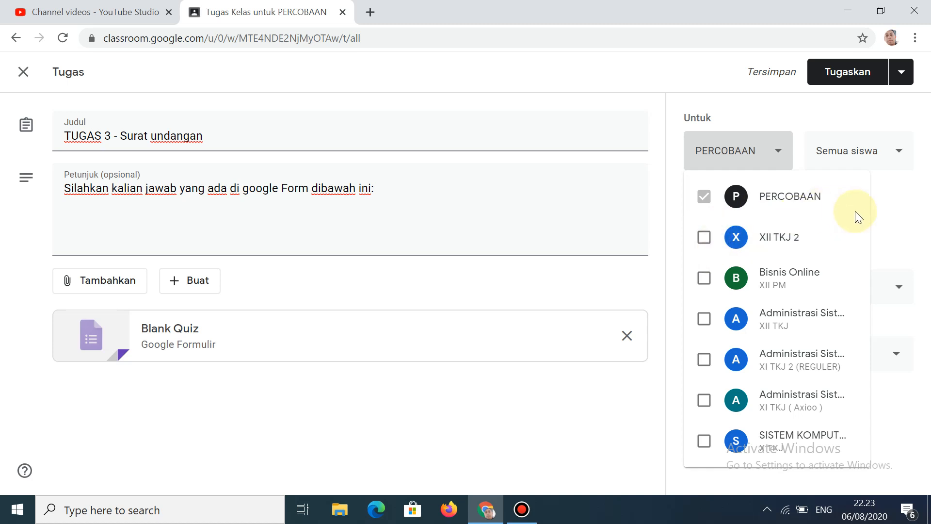
click(903, 73)
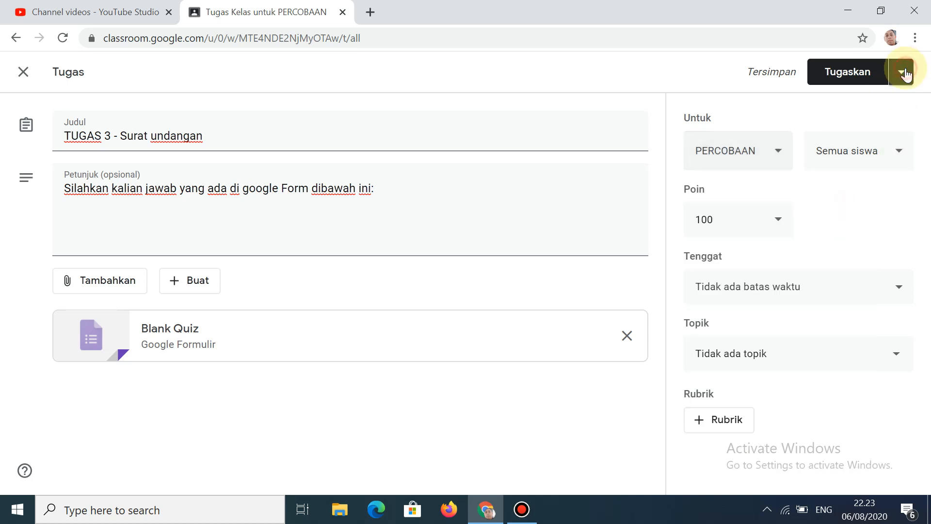
click(777, 148)
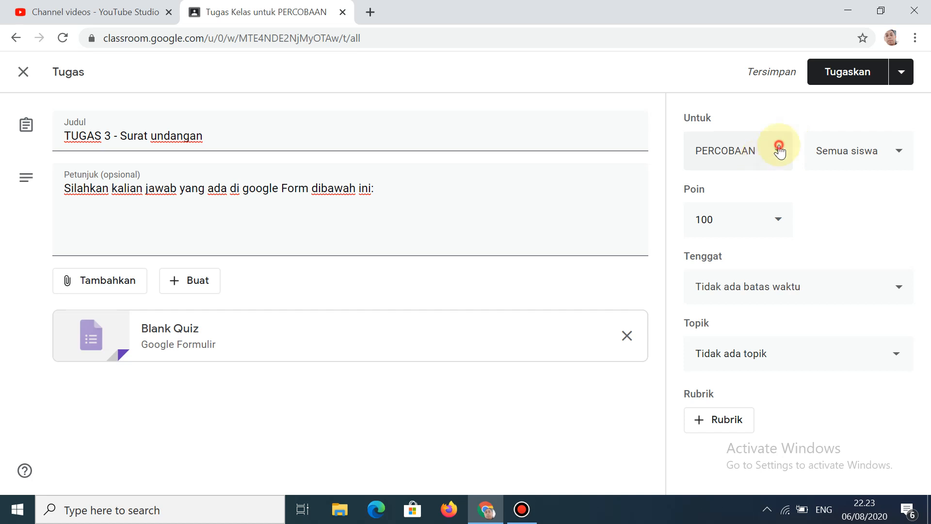
click(903, 73)
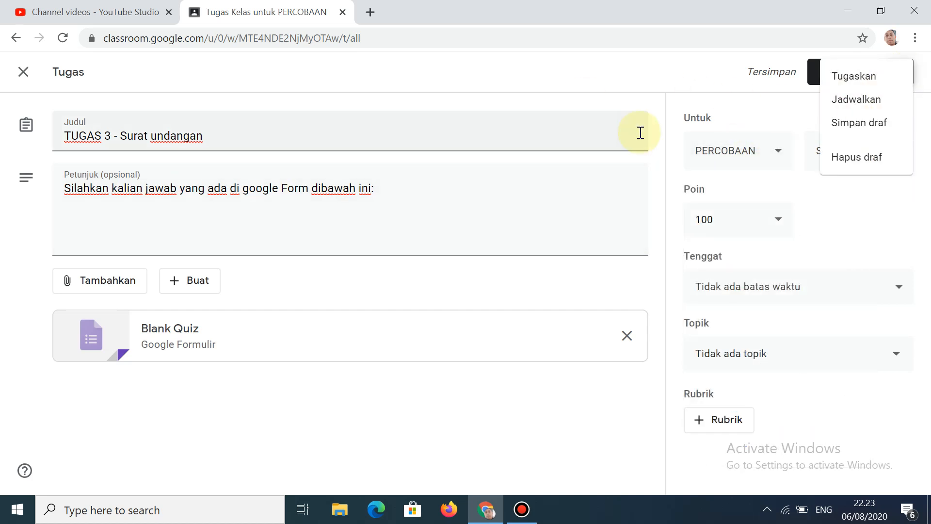
click(890, 210)
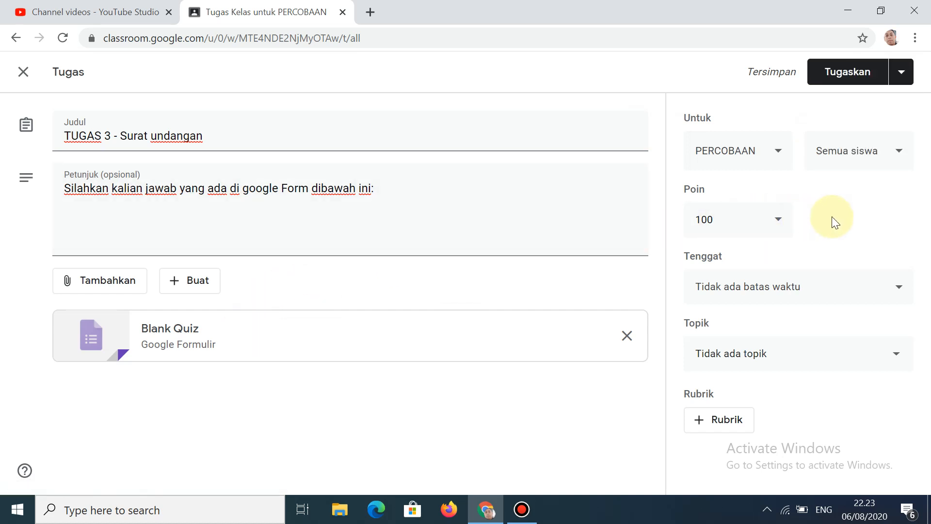
click(851, 275)
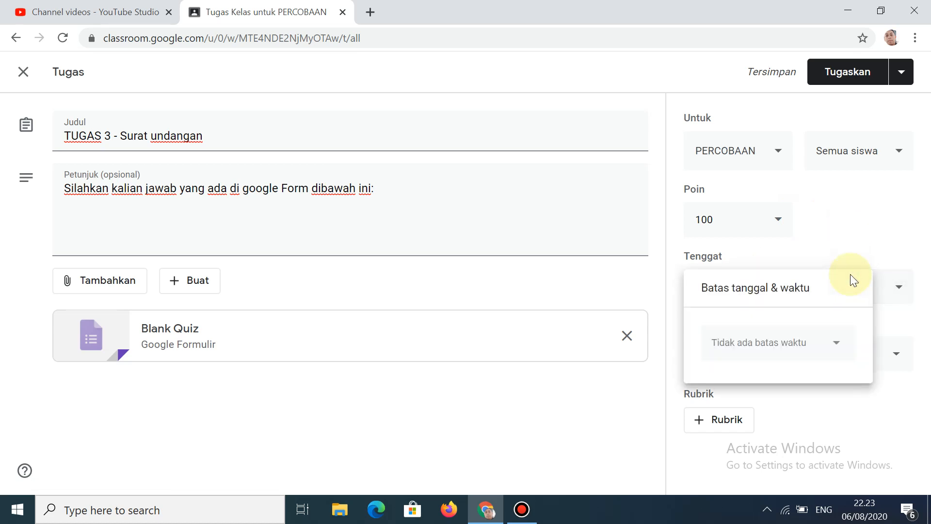
click(858, 238)
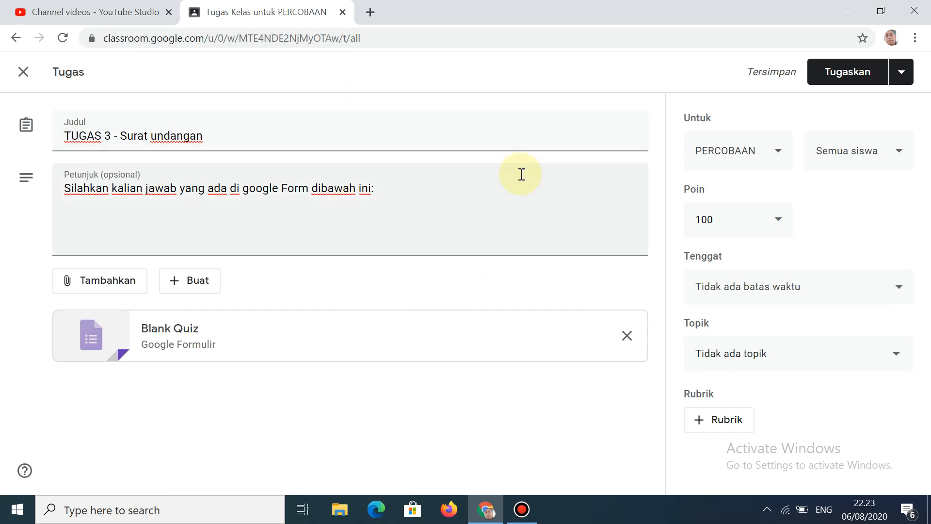
Assign the topic (Topik) TUGAS to the "TUGAS 3 - Surat undangan" assignment
click(837, 368)
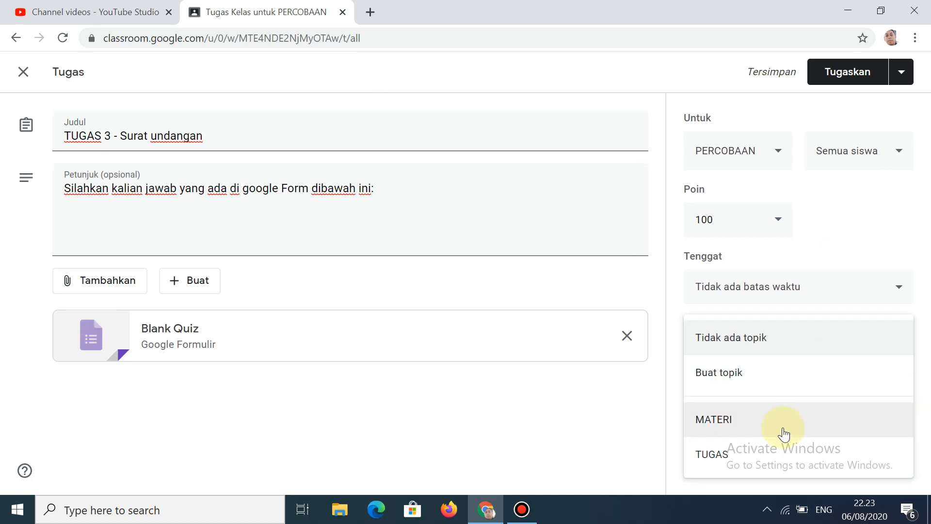
click(767, 456)
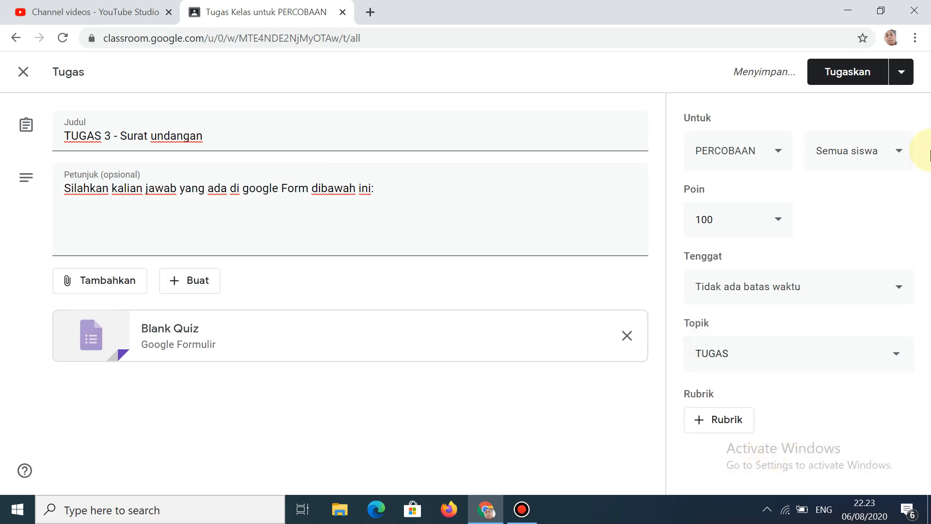
Schedule the assignment (Jadwalkan) for 7 Agu 2020 at 07.00
click(912, 74)
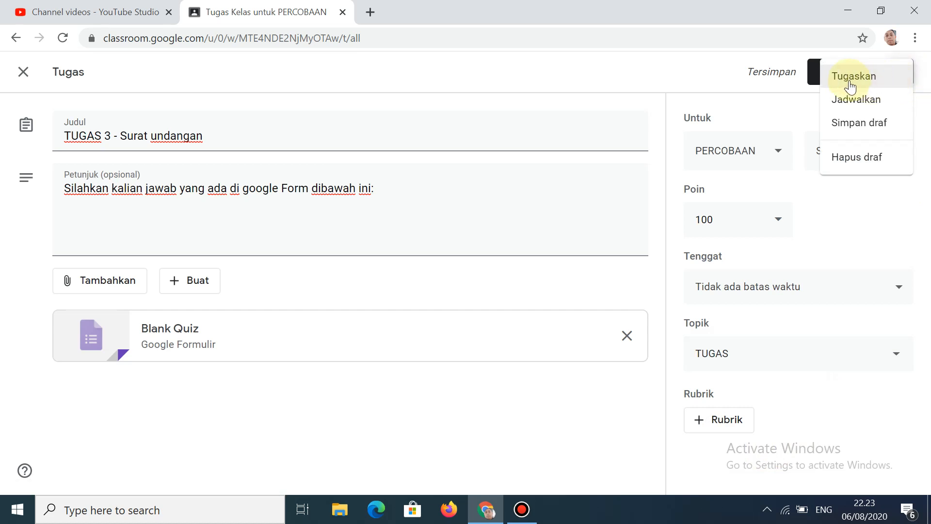
click(866, 103)
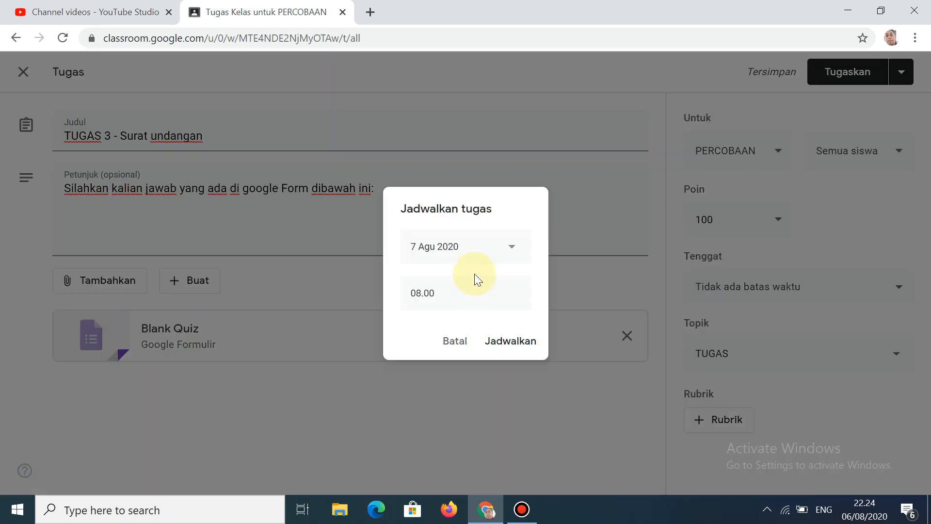
click(456, 247)
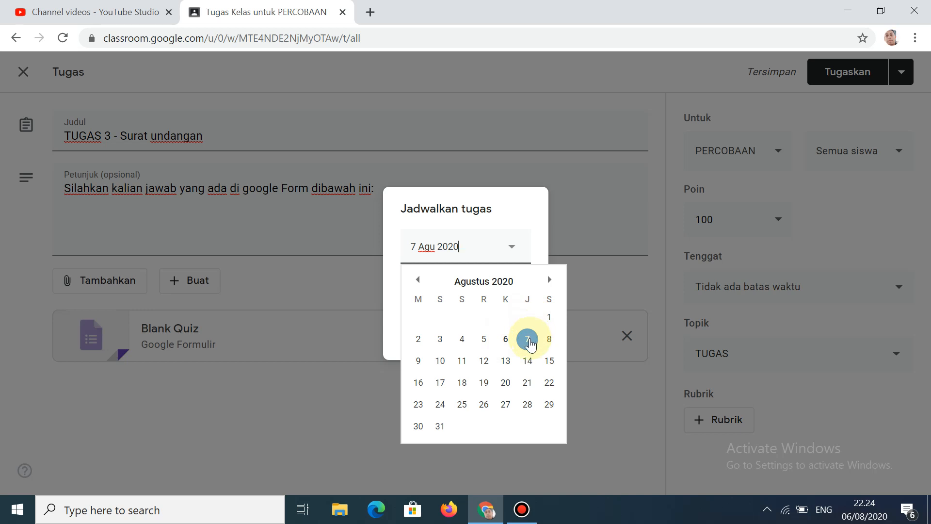
click(528, 340)
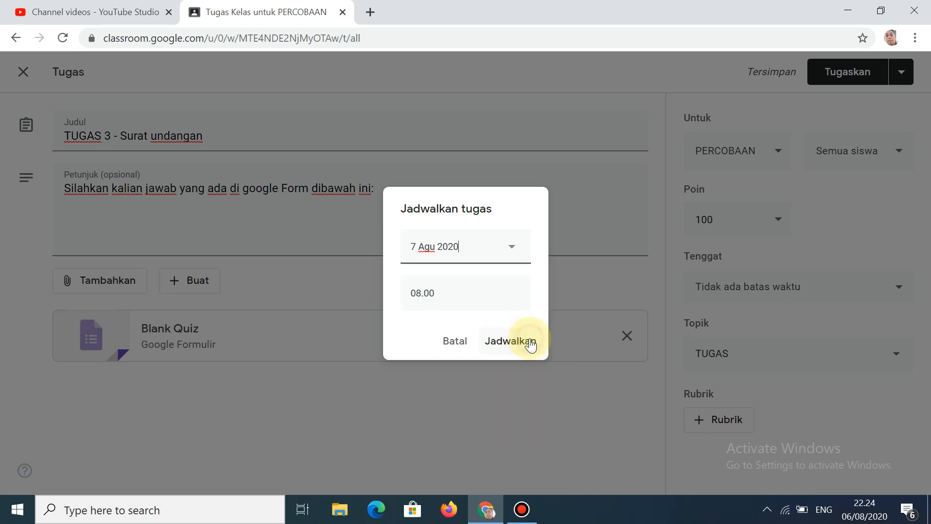
click(488, 298)
text(07)
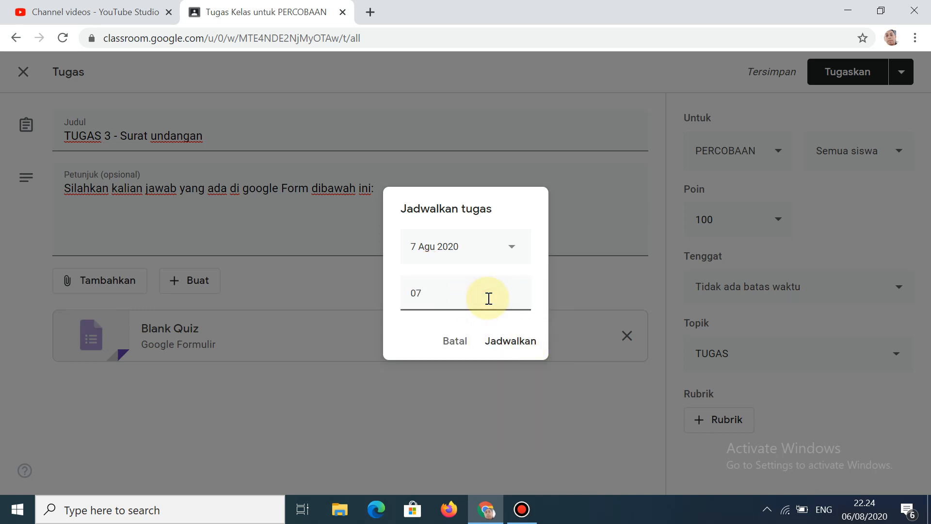
text(.00)
click(512, 343)
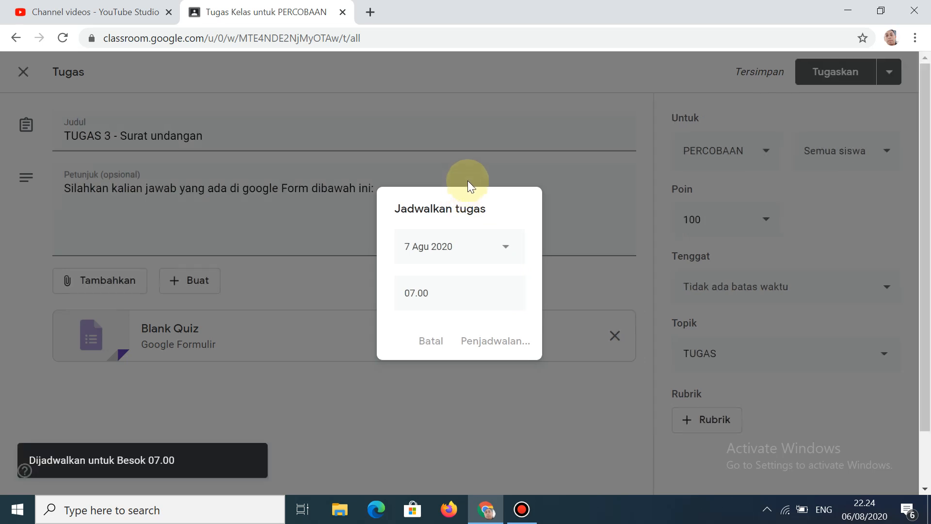
Check the scheduled assignment in the classwork list and look over the types of classwork that can be created
scroll(719, 249, down, 2)
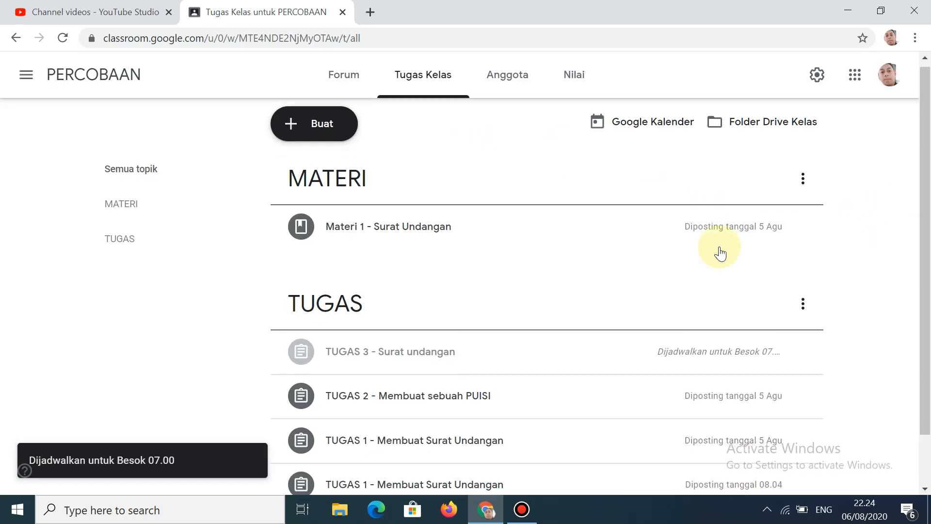
scroll(630, 242, up, 2)
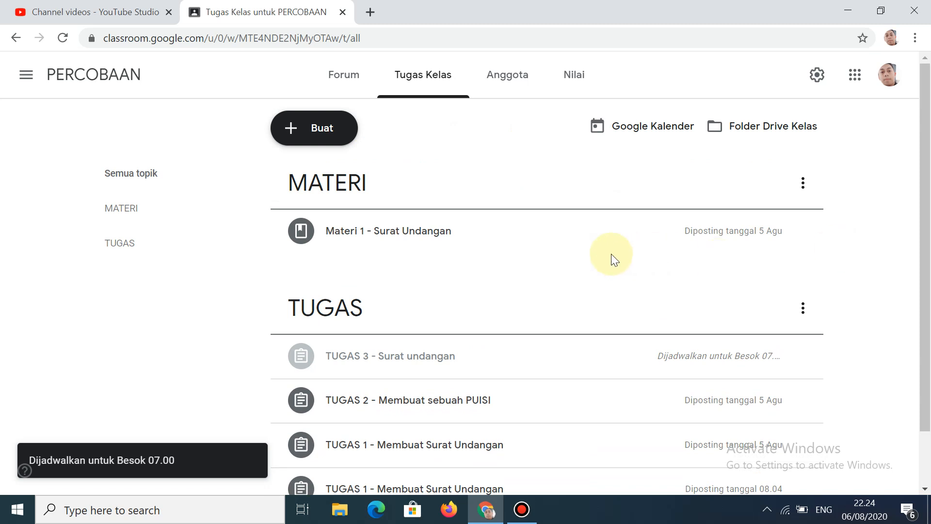
click(339, 129)
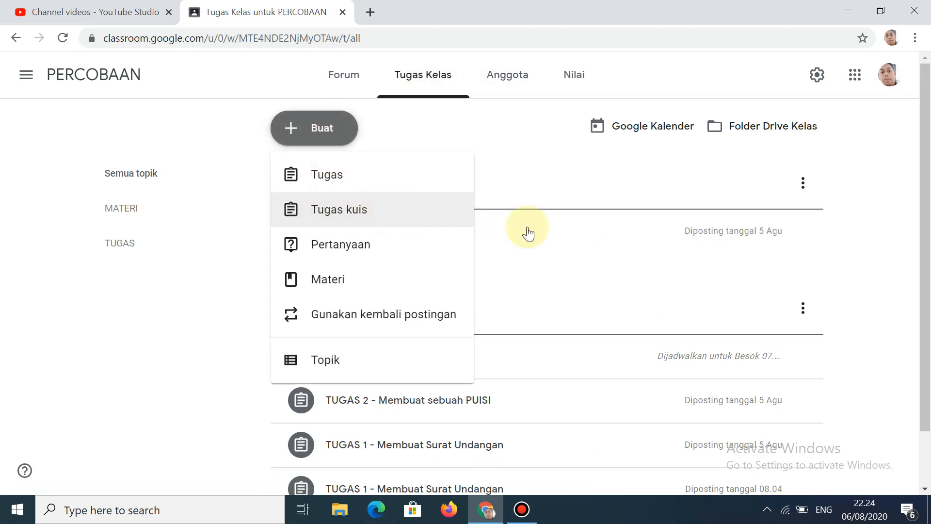
click(604, 296)
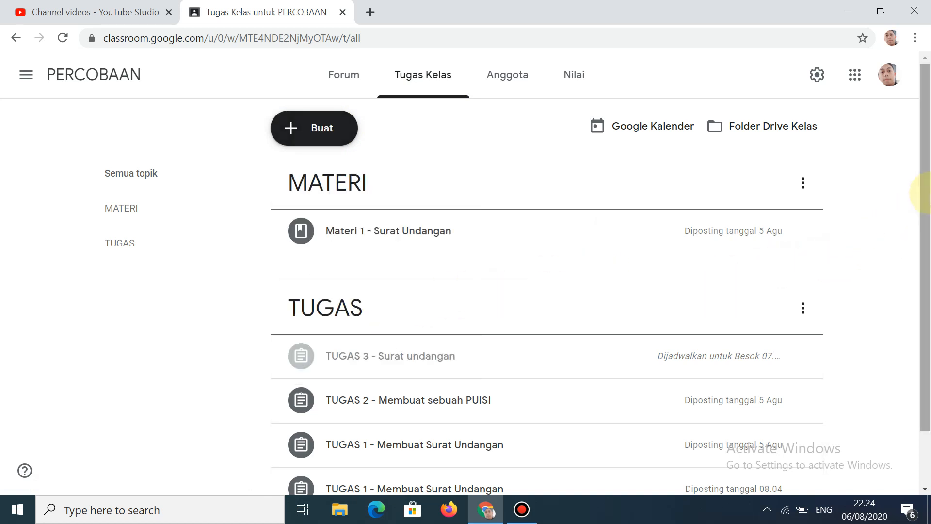
drag(920, 188, 921, 250)
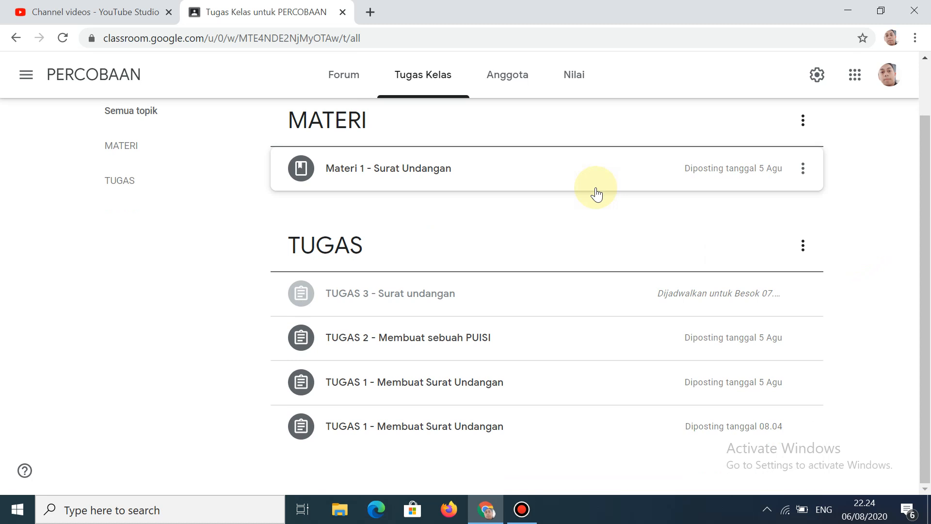